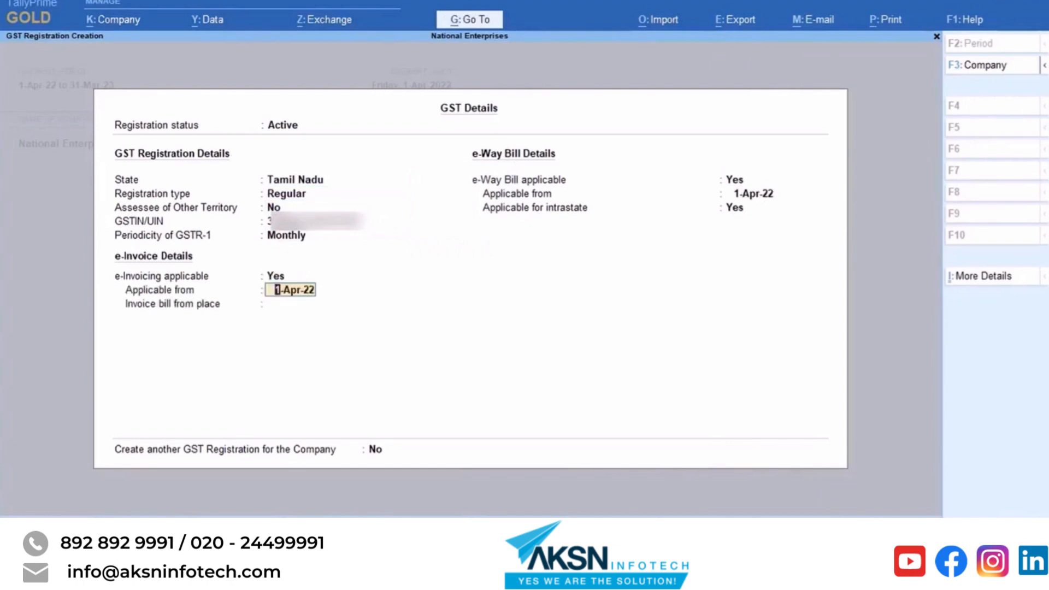
- Apply e-invoicing from 1-Apr-22, set the invoice bill-from place to Chennai, and save the Tamil Nadu GST registration
key(Return)
key(Return)
key(Return)
key(Return)
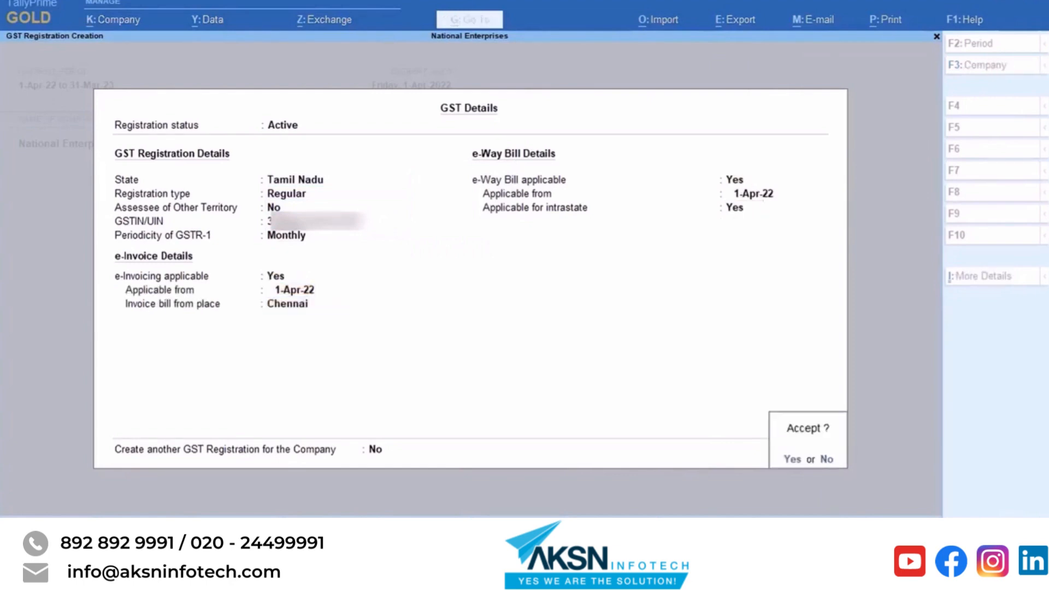
key(y)
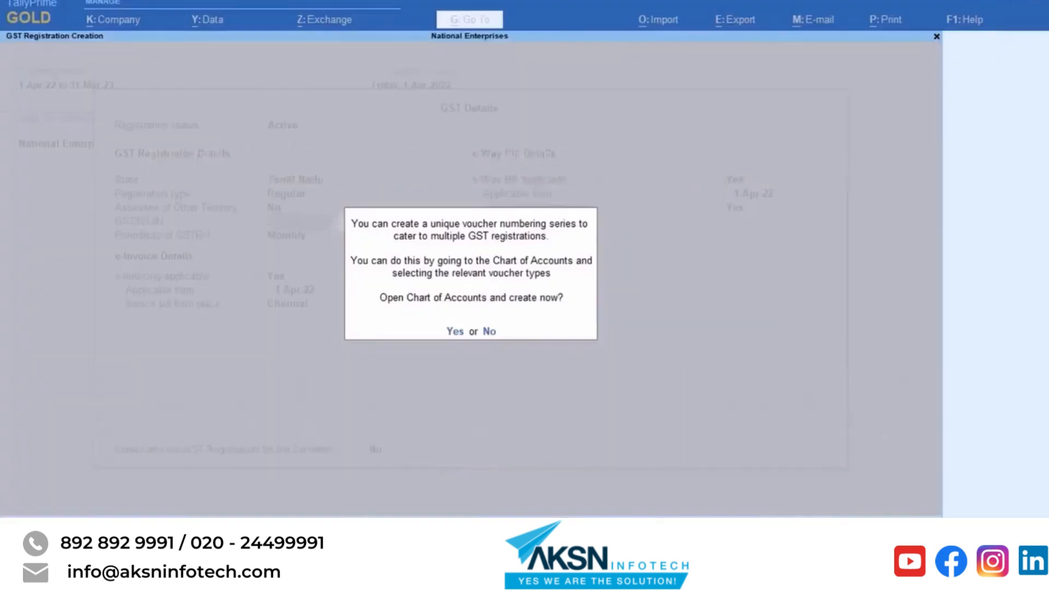
- Open the Chart of Accounts voucher types and start a voucher numbering series named TN Series for the Sales voucher type
key(y)
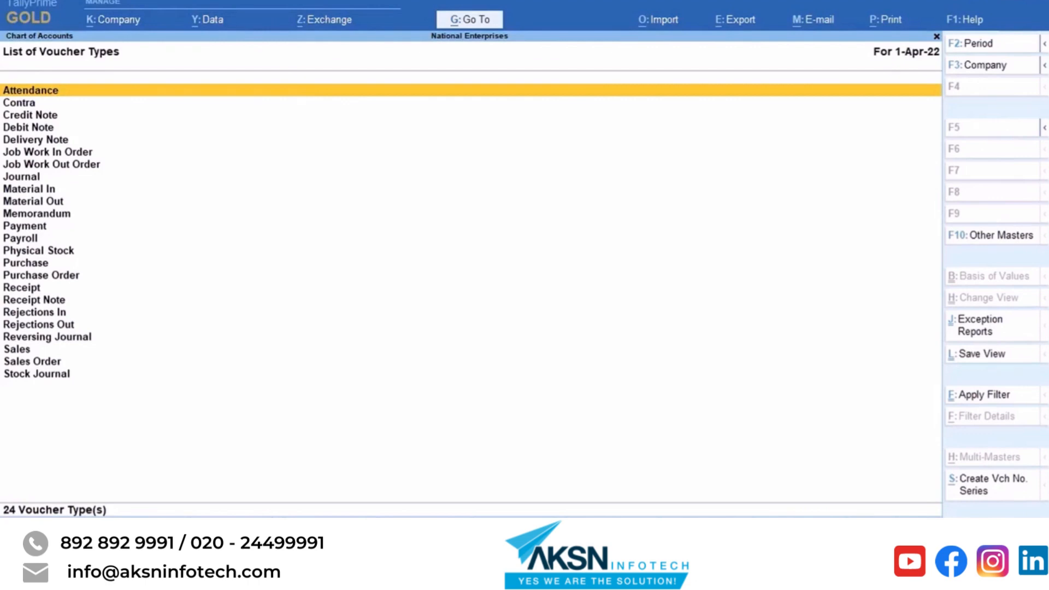
key(Down)
key(Down)
key(Down)
key(Down)
key(Down)
key(Down)
key(Down)
key(Down)
key(Down)
key(Down)
key(Down)
key(Down)
key(Down)
key(Down)
key(Down)
key(Down)
key(Down)
key(Down)
key(Down)
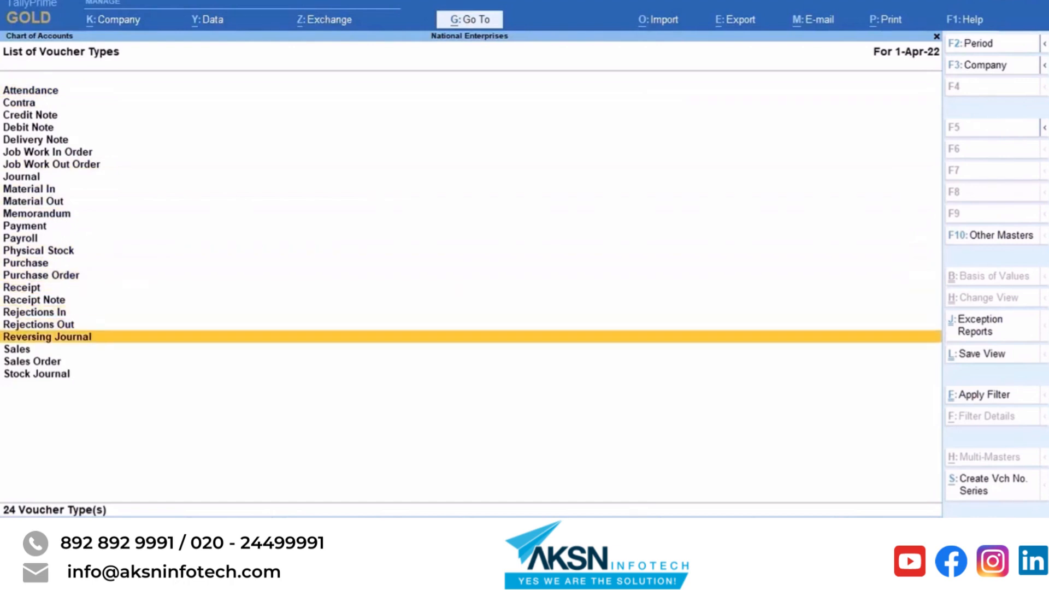
key(Down)
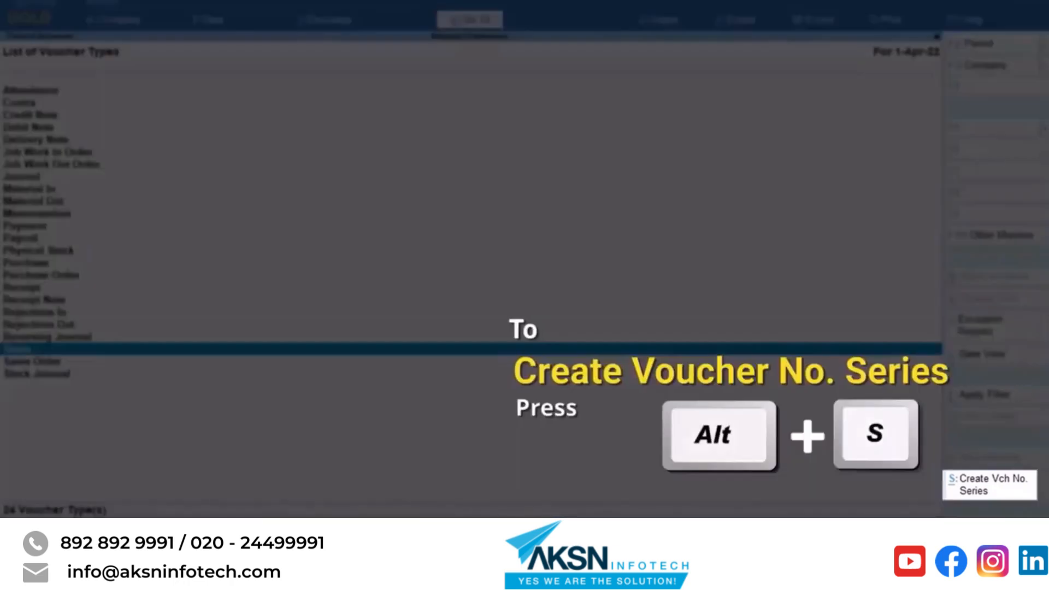
key(alt+s)
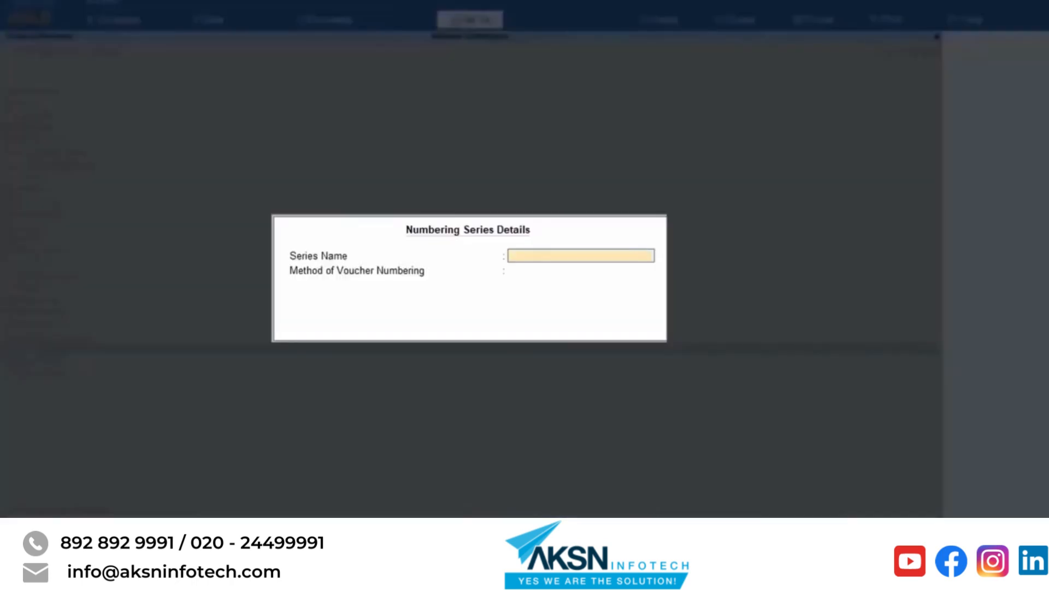
text(TN)
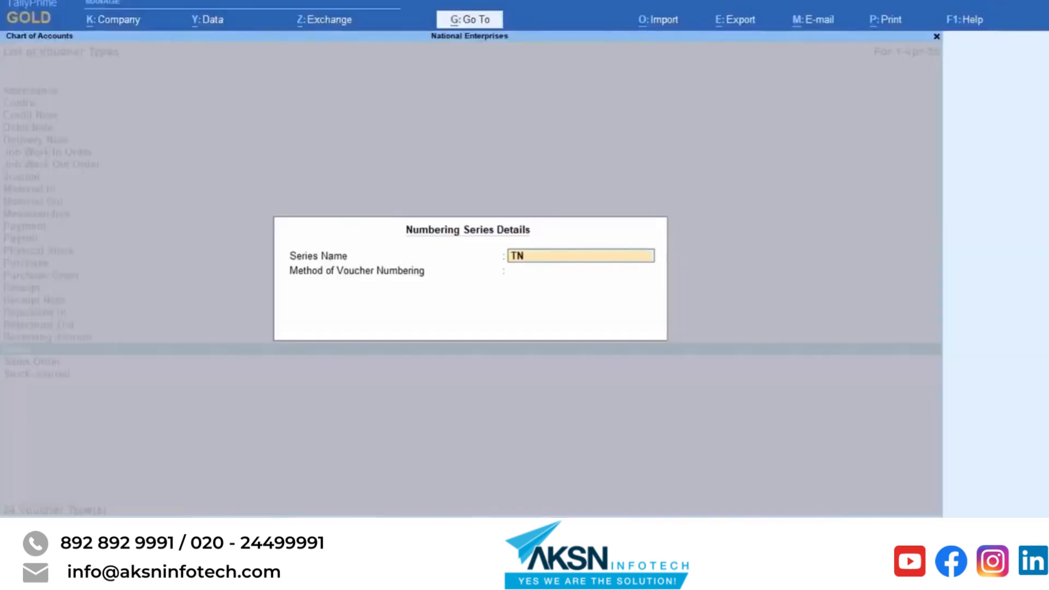
text( Series)
key(Return)
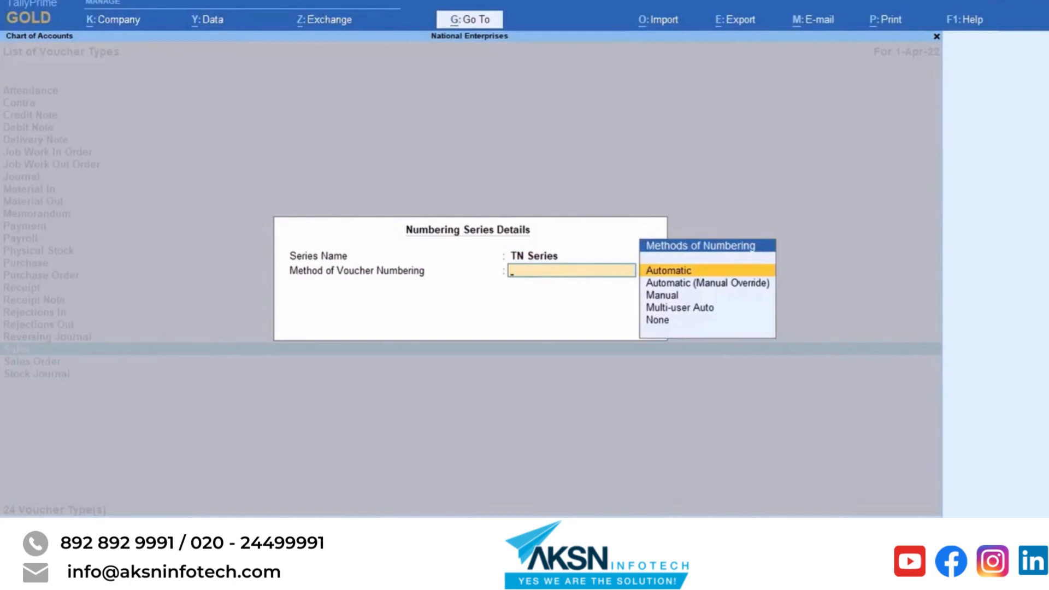
- Give TN Series Automatic numbering with Retain Original Voucher No., turn on additional numbering details, and save the series
key(Return)
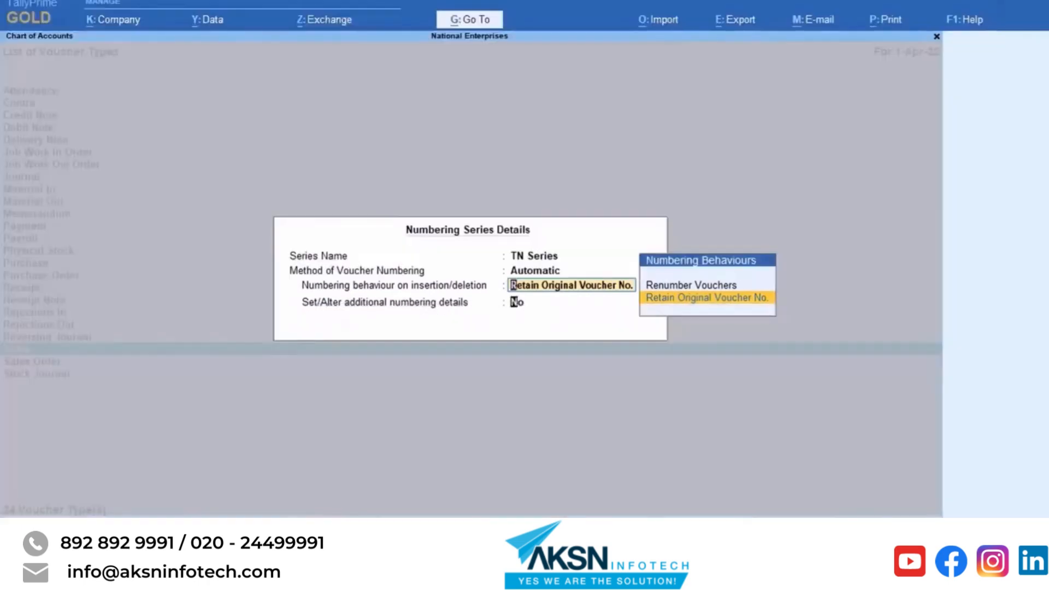
key(Return)
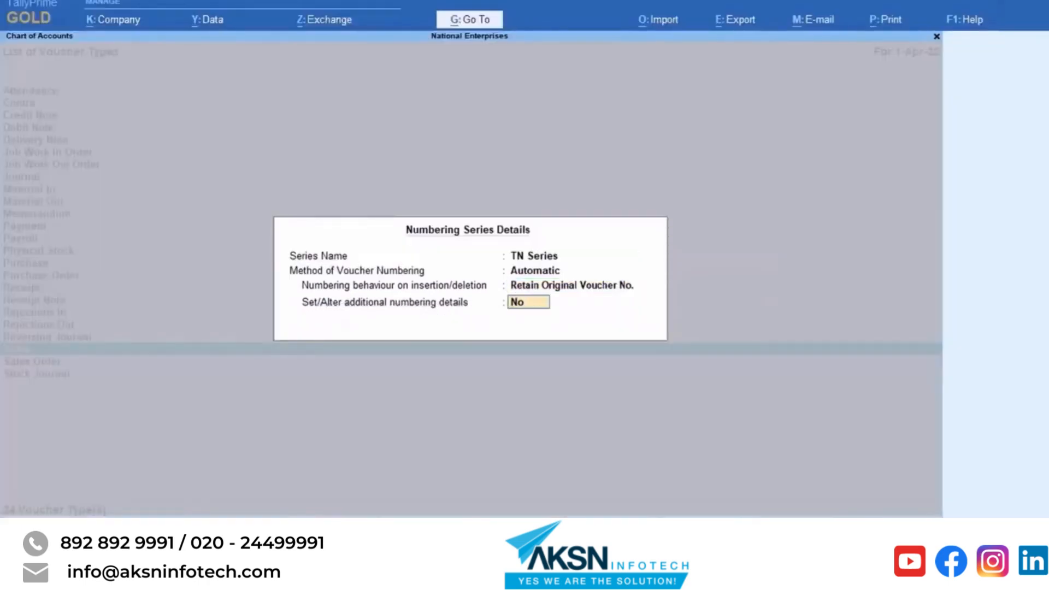
text(Yes)
key(Return)
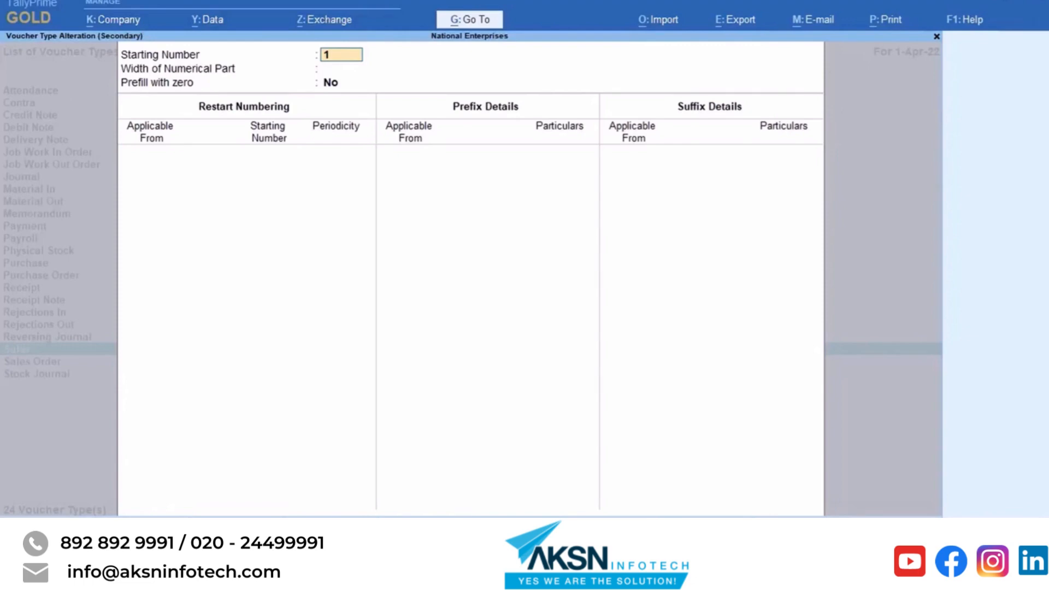
key(Escape)
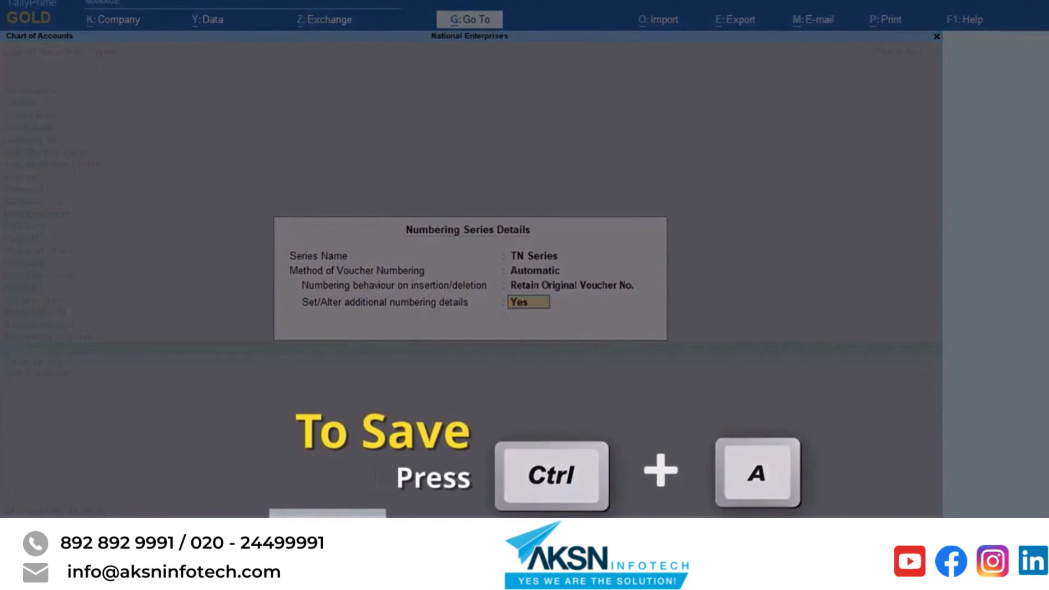
key(ctrl+a)
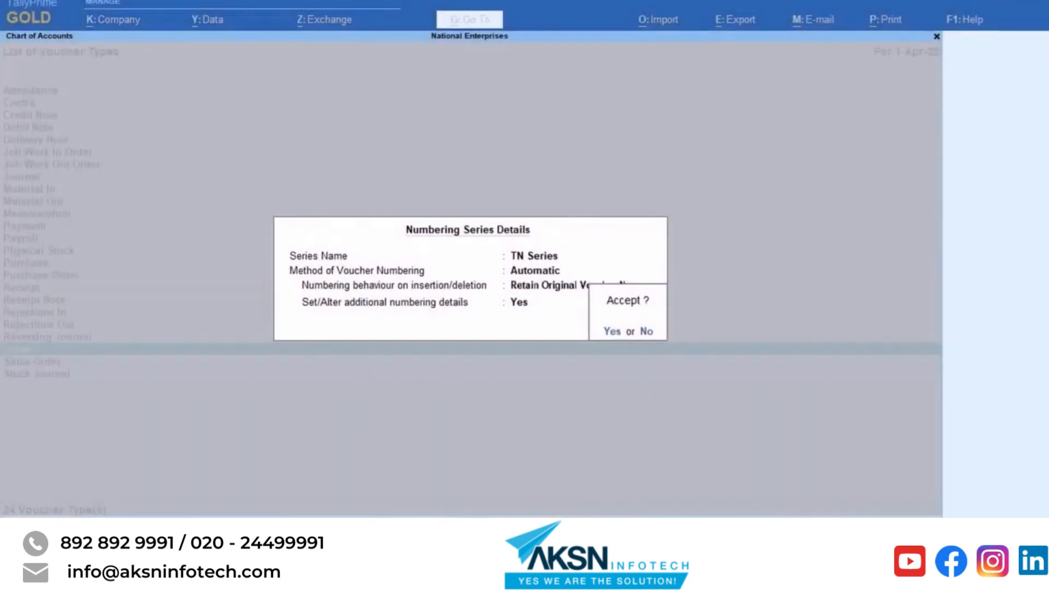
key(y)
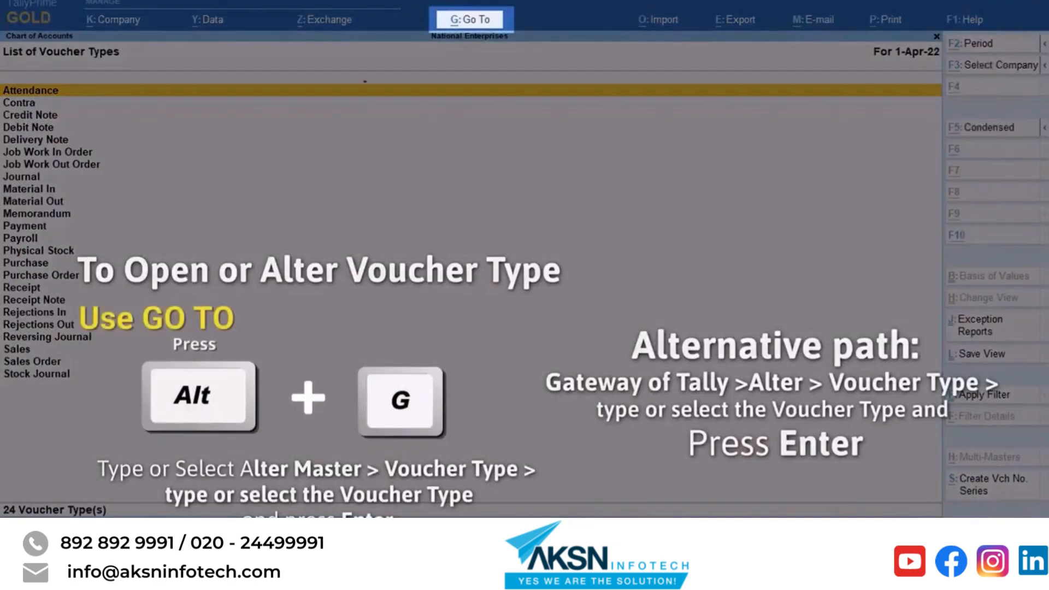
- Open the Purchase voucher type master for alteration
key(alt+g)
key(Up)
key(Up)
key(Up)
key(Return)
key(Down)
key(Down)
key(Down)
key(Return)
key(Down)
key(Down)
key(Down)
key(Down)
key(Down)
key(Down)
key(Down)
key(Down)
key(Down)
key(Down)
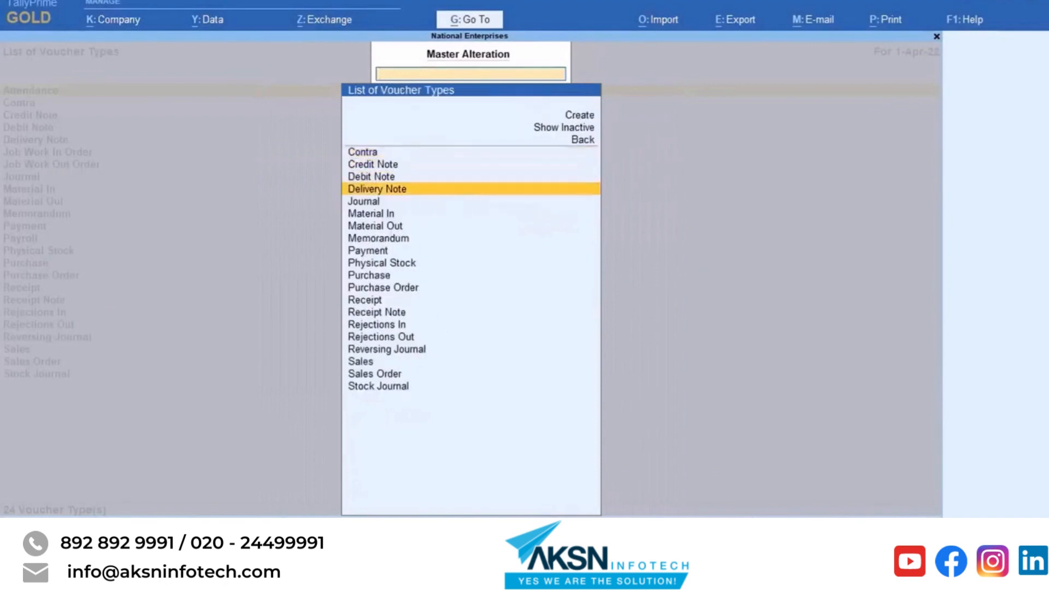
key(Return)
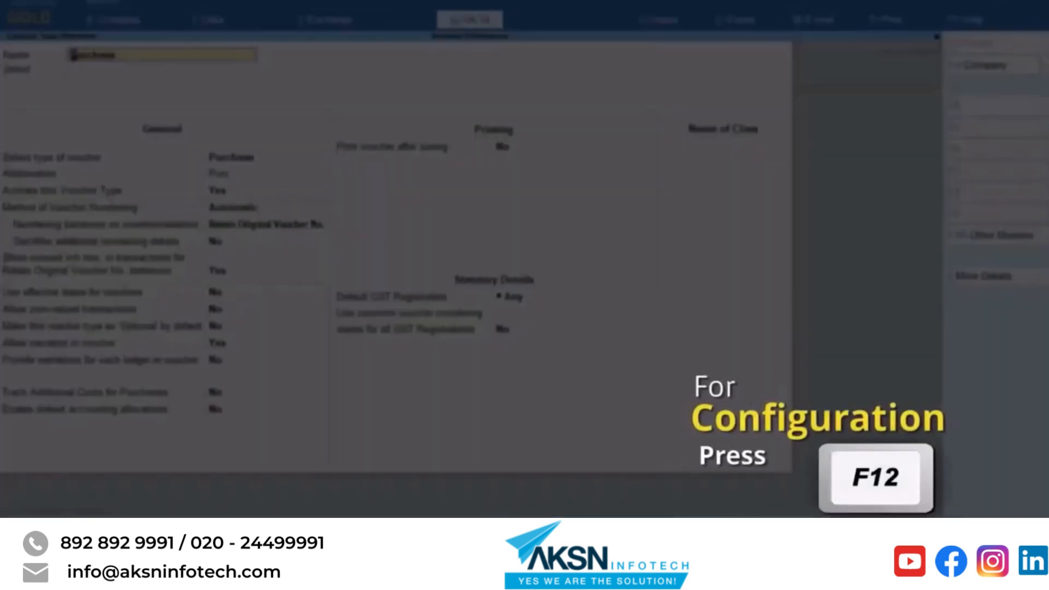
- In the voucher type configuration, set Define multiple numbering series for vouchers to Yes and save the configuration
key(F12)
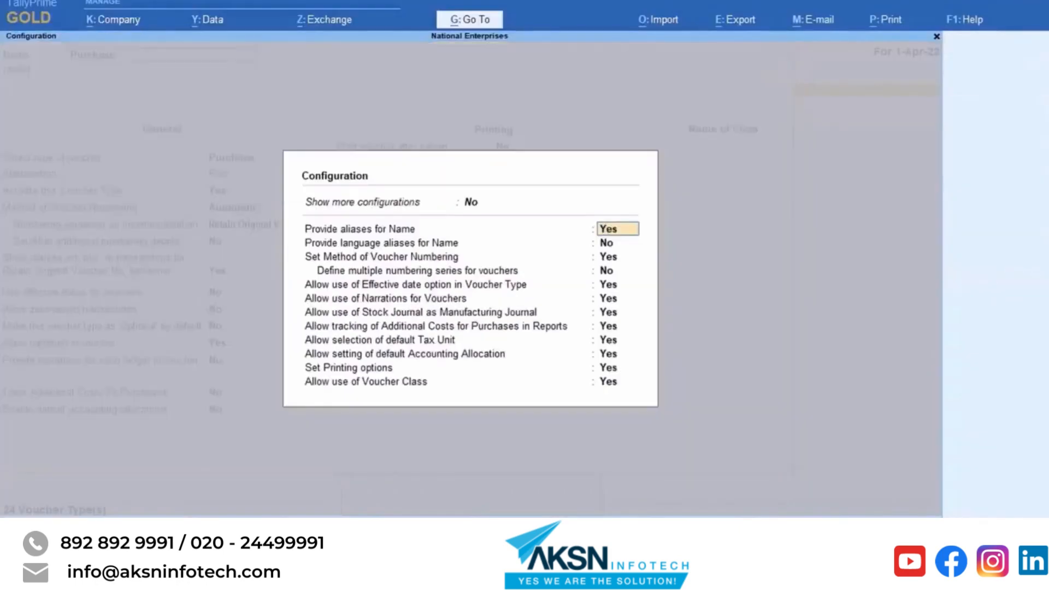
key(Down)
key(Down)
key(Down)
text(Yes)
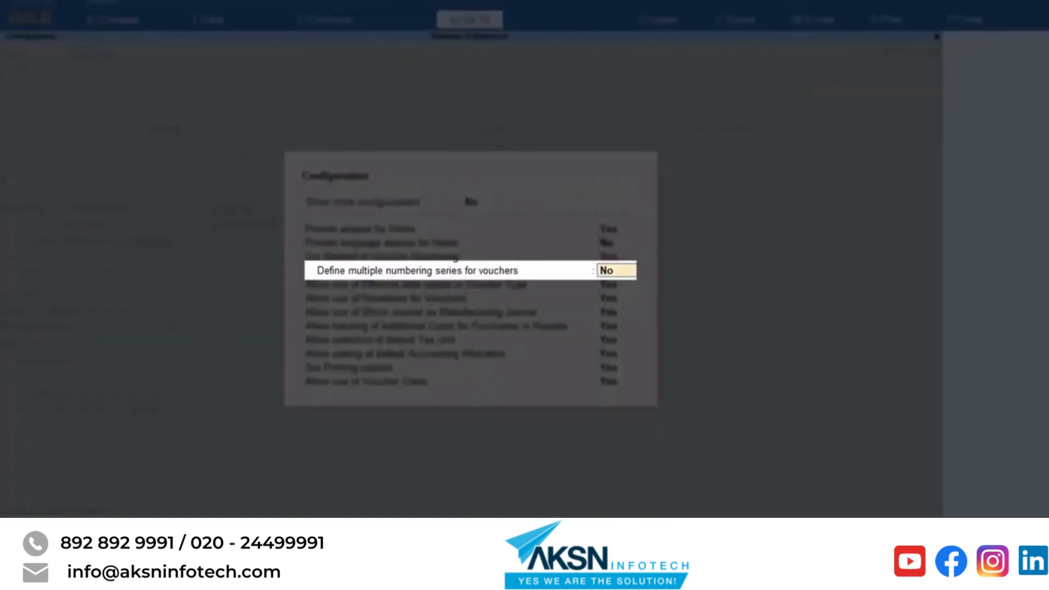
key(Return)
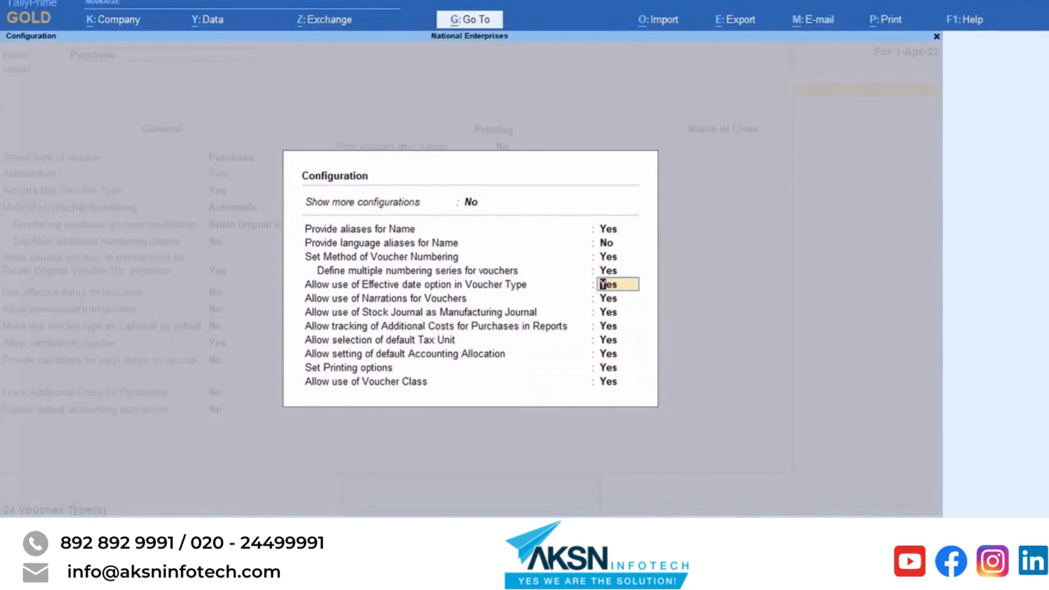
key(ctrl+a)
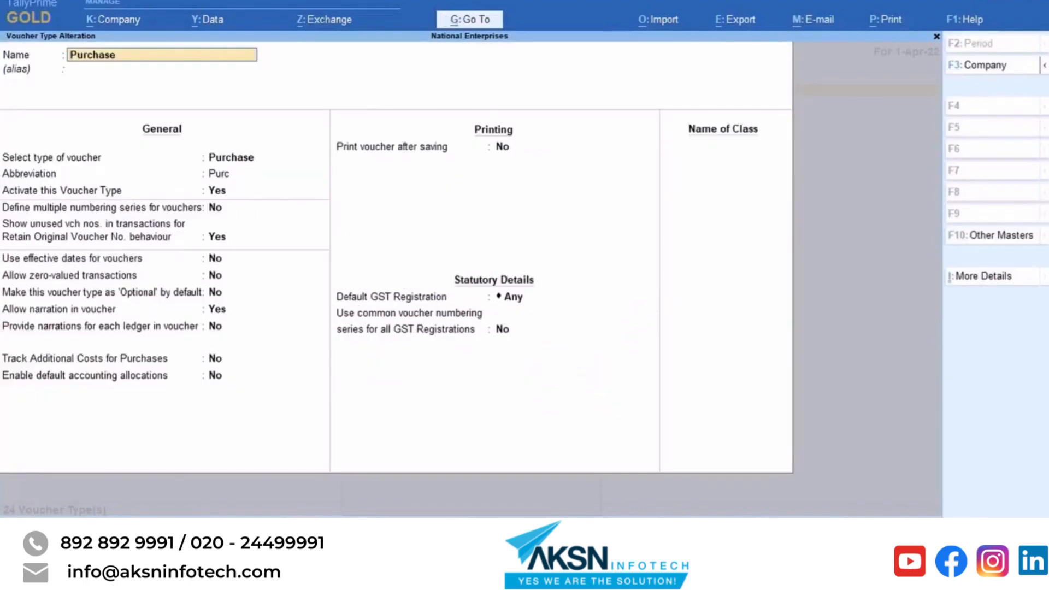
- Turn on multiple numbering series for the Purchase voucher type itself, bringing up its list of numbering series
key(Return)
key(Return)
key(Return)
key(y)
key(Return)
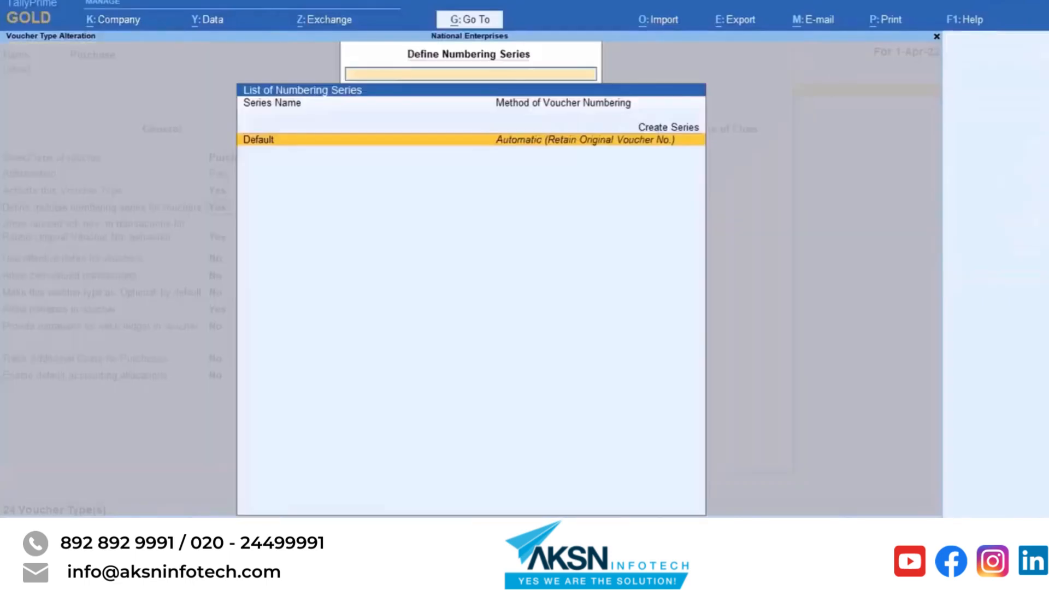
- Create a Purchase numbering series named Kar/Purchase with Automatic numbering and Retain Original Voucher No. behaviour
key(Up)
key(Return)
text(Kar/Purchas)
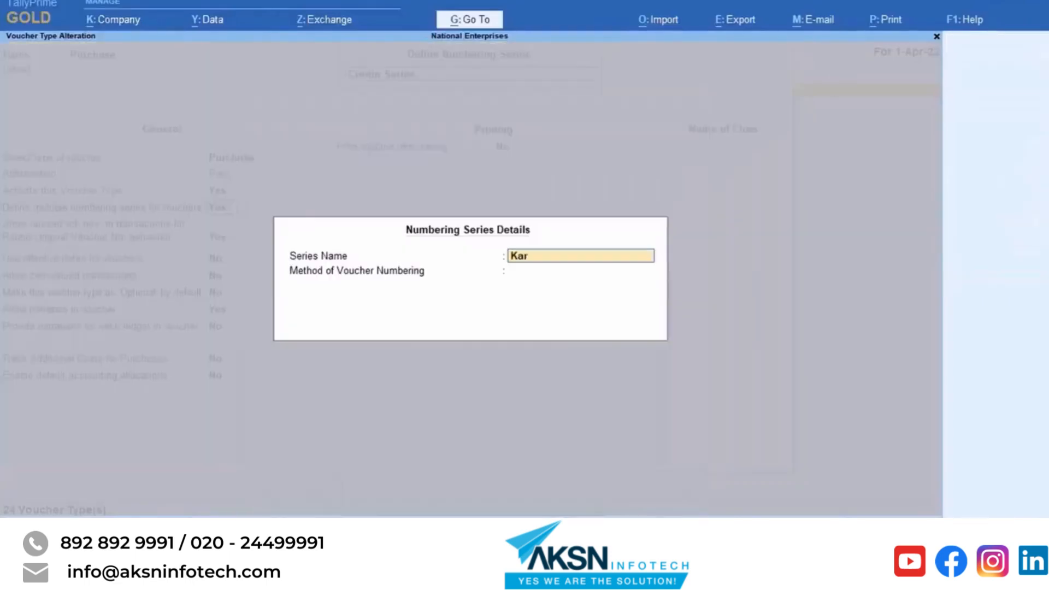
text(e)
key(Return)
key(Return)
key(Return)
key(Return)
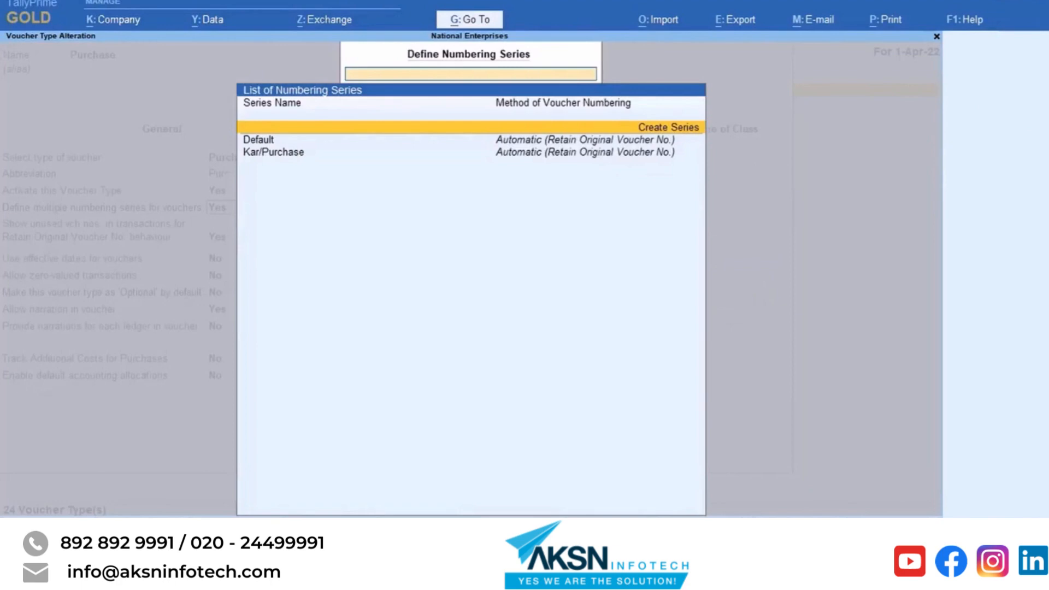
- Finish defining the numbering series, save the Purchase voucher type, and leave the list of voucher types
key(Escape)
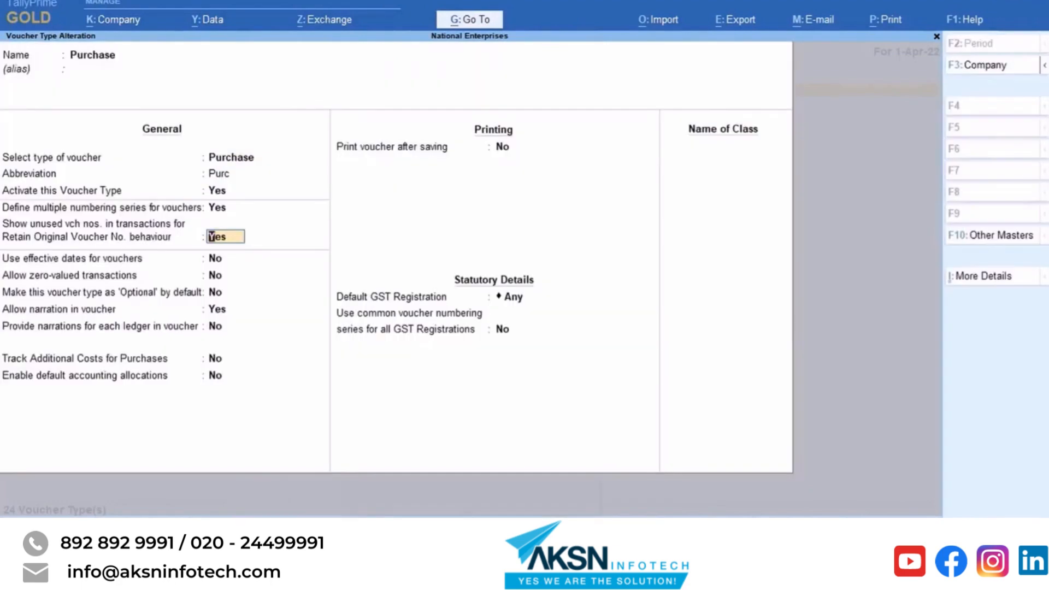
key(ctrl+a)
key(Escape)
key(Escape)
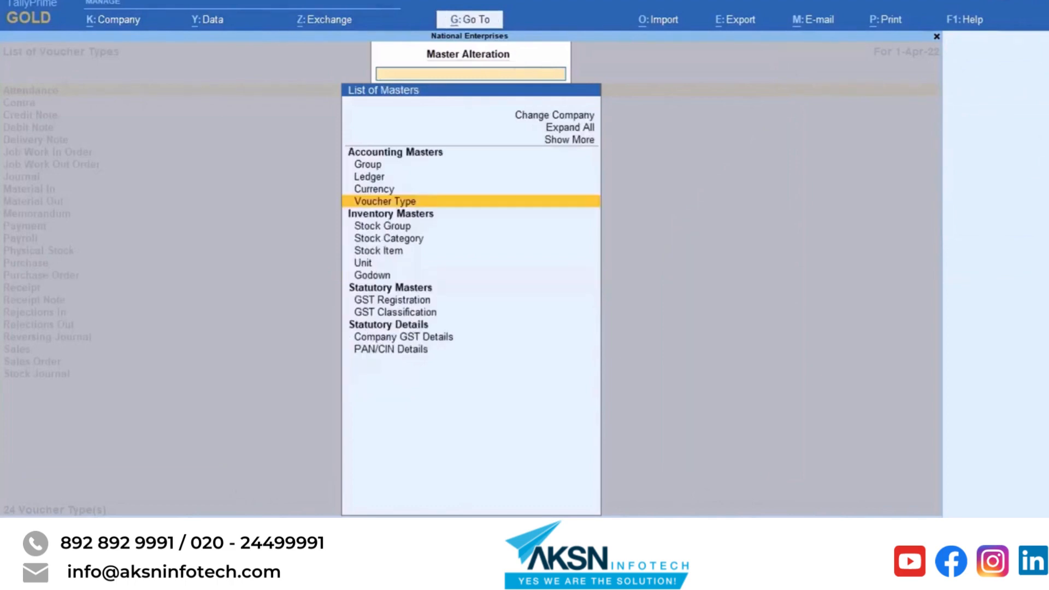
- Open the company features and review the GST details of the Karnataka registration
key(F11)
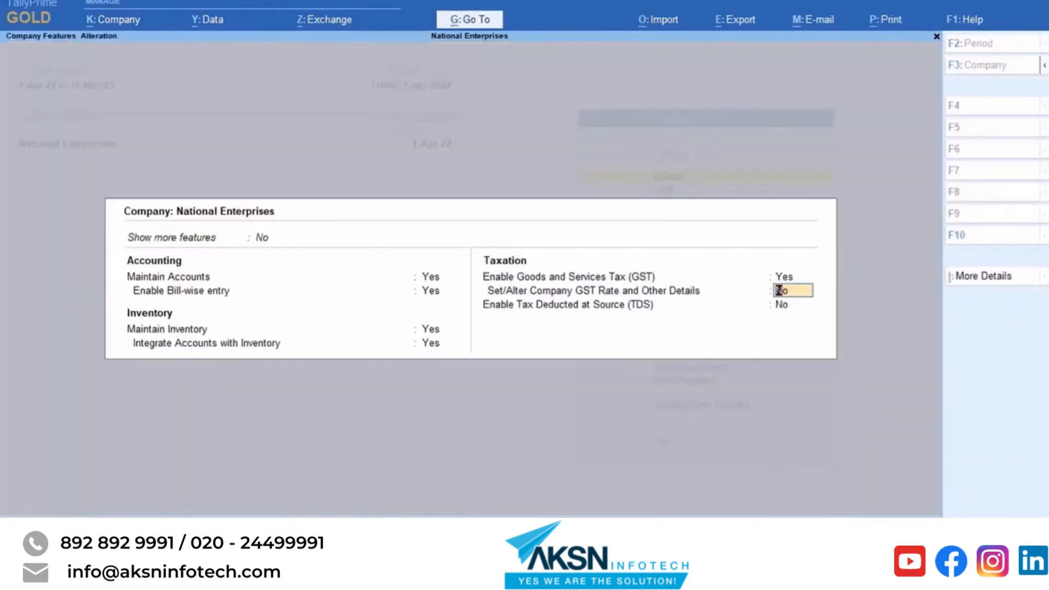
key(Up)
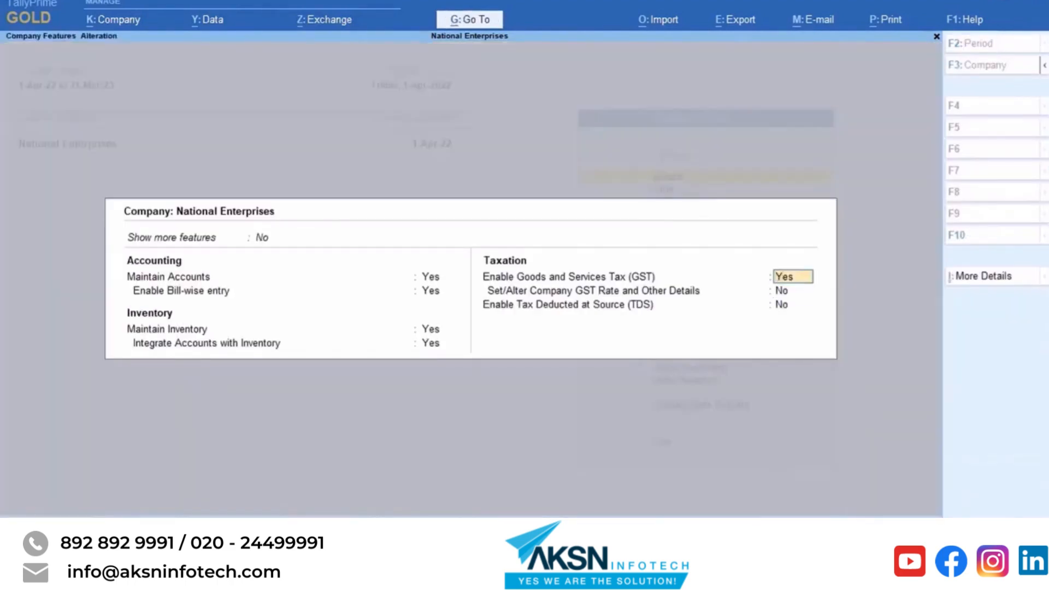
key(Return)
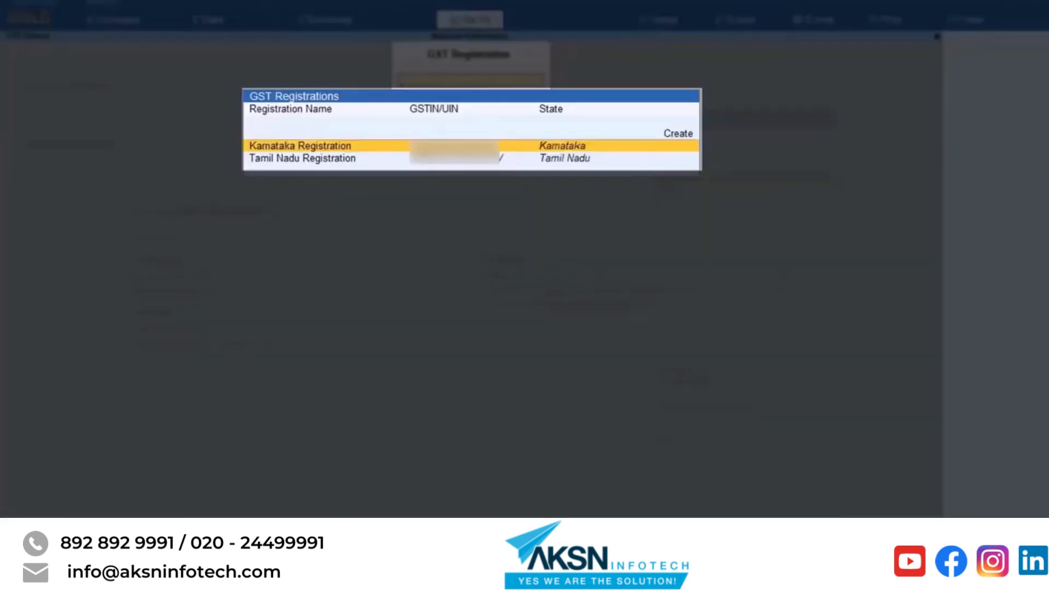
key(Down)
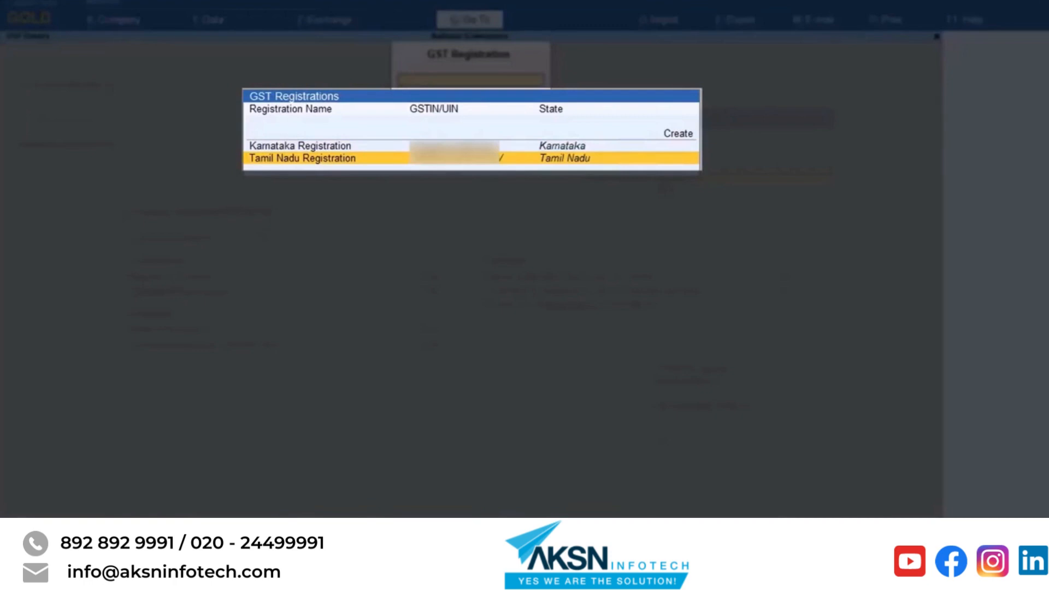
key(Up)
key(Return)
key(Escape)
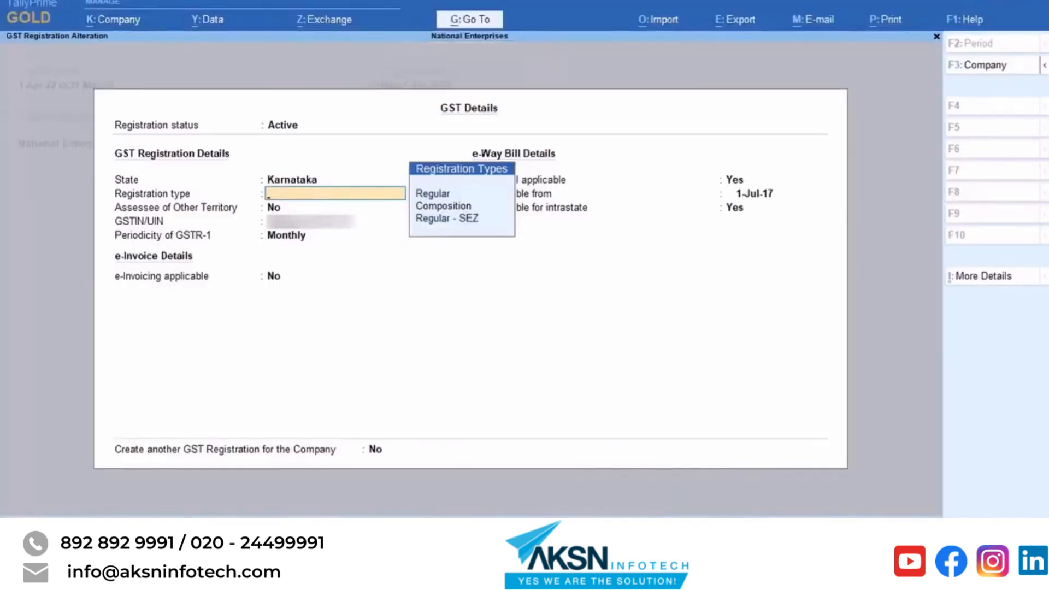
key(Escape)
- Review the Tamil Nadu registration's GST details, and open the company's GST rate and other details
key(Return)
key(Down)
key(Return)
key(BackSpace)
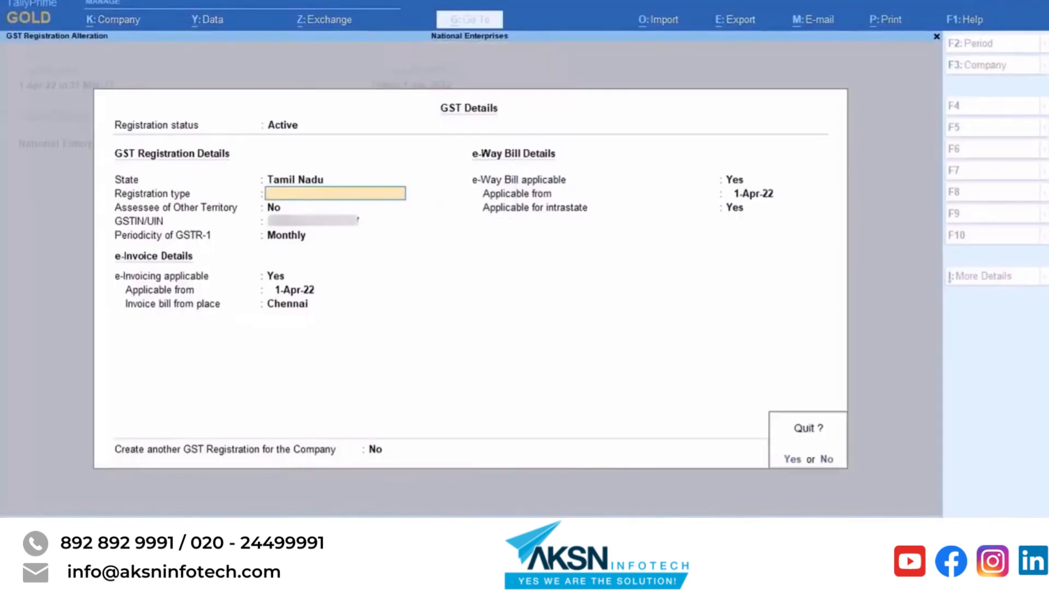
key(Escape)
key(BackSpace)
key(Escape)
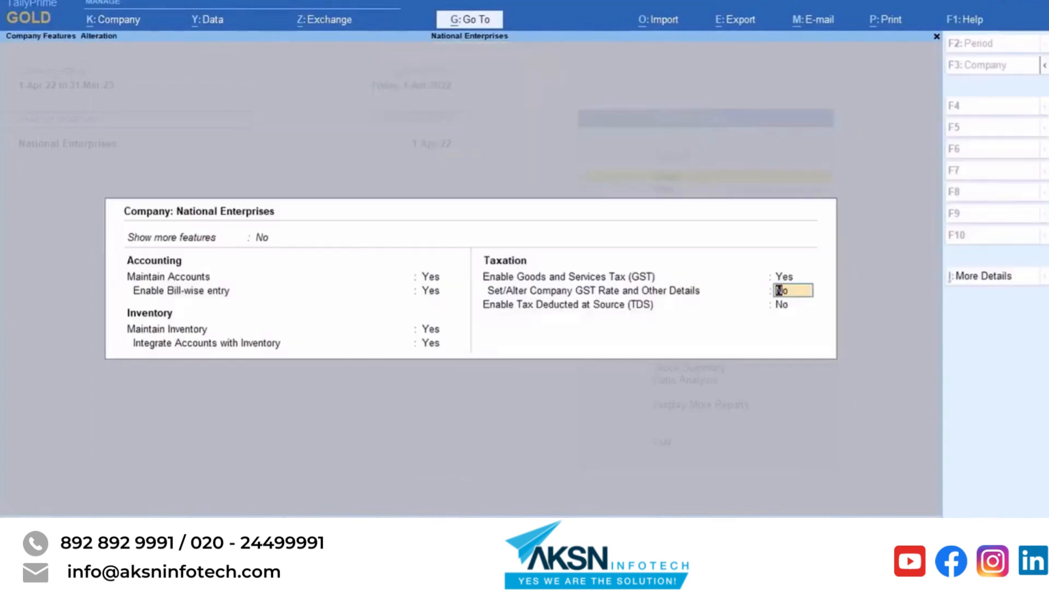
text(Yes)
key(Return)
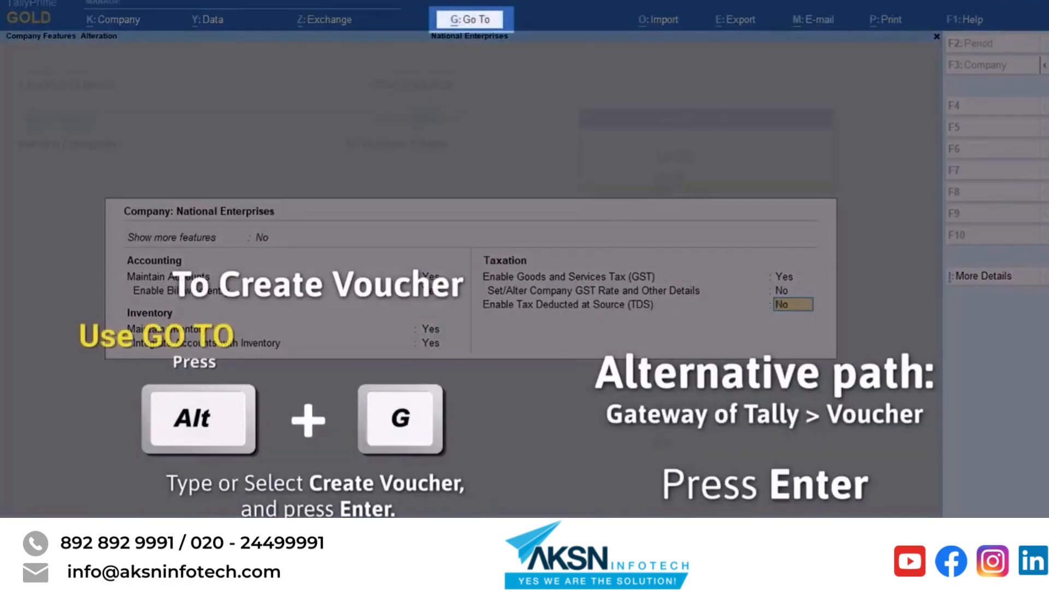
- Open voucher creation for a new Sales voucher
key(alt+g)
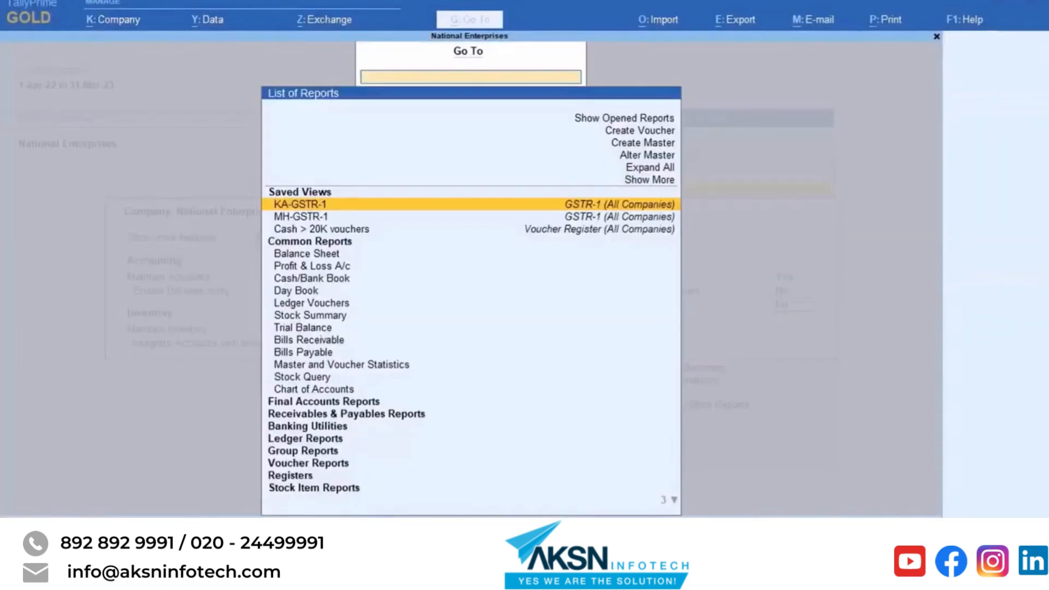
key(Up)
key(Up)
key(Up)
key(Up)
key(Up)
key(Return)
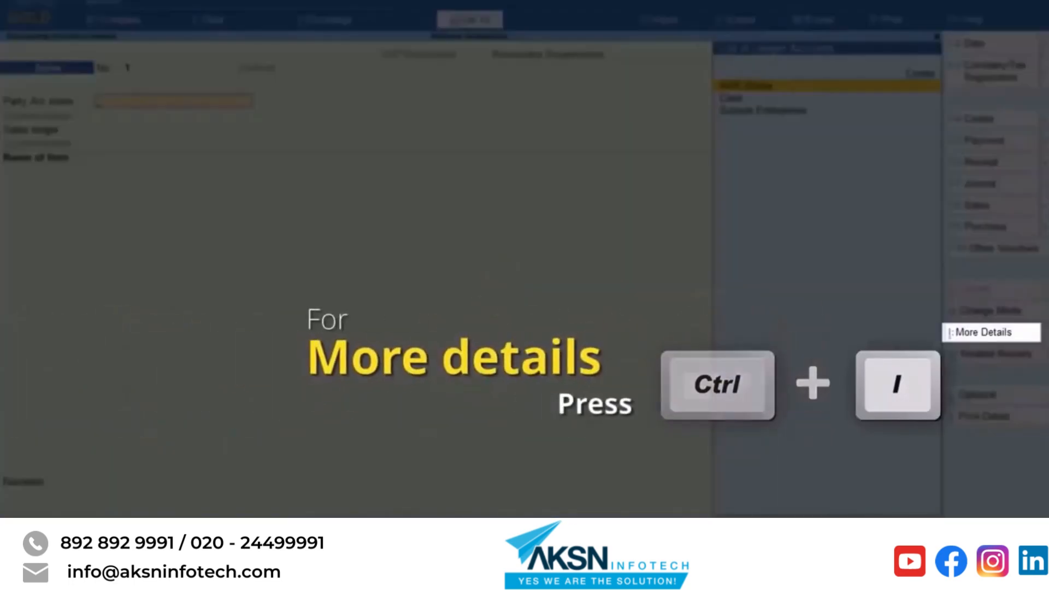
- Open the GST registration details of the new Sales voucher from its additional details
key(ctrl+i)
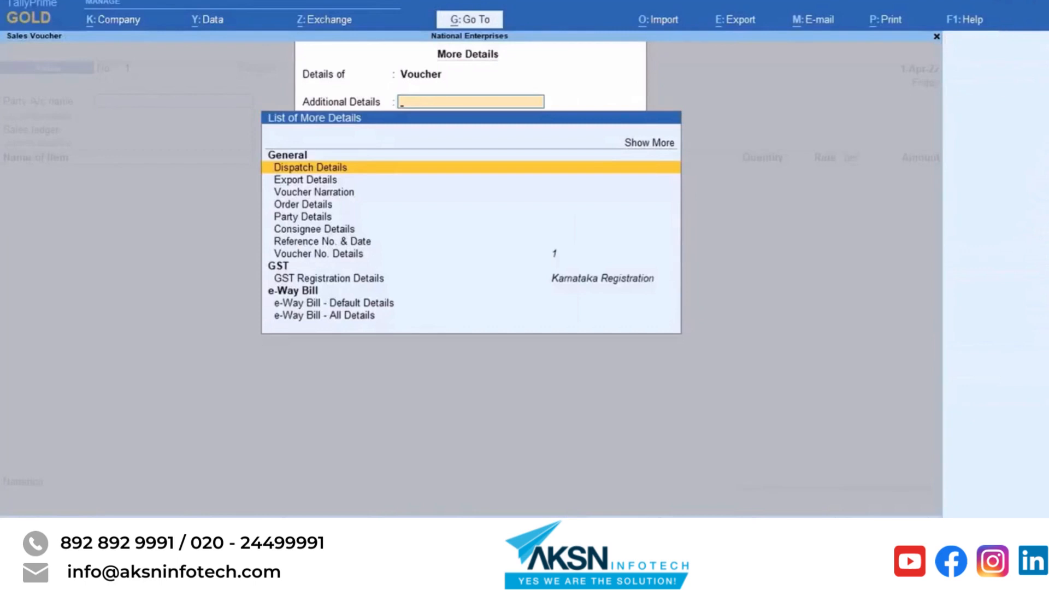
key(Down)
key(Down)
key(Down)
key(Down)
key(Down)
key(Down)
key(Down)
key(Down)
key(Down)
key(Return)
- Assign the Karnataka Registration with the Default series and the system default voucher number to the Sales voucher
key(Up)
key(Return)
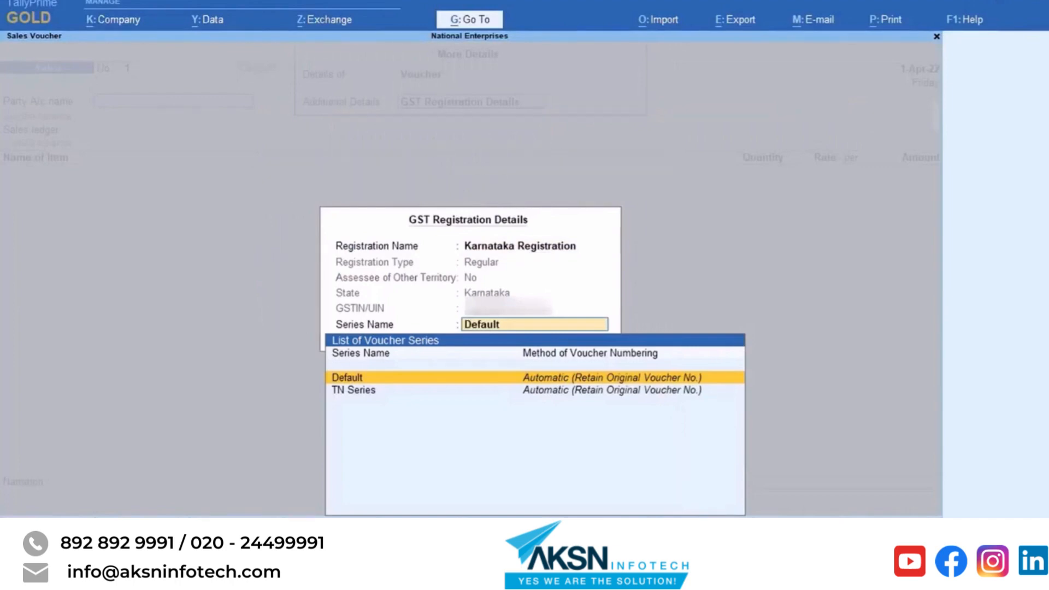
key(Return)
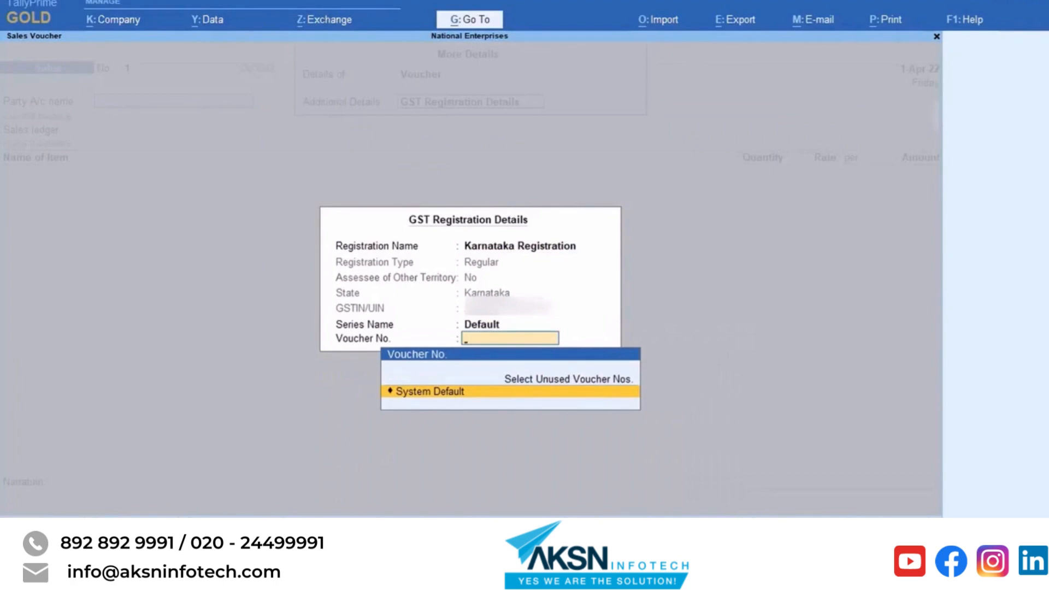
key(Return)
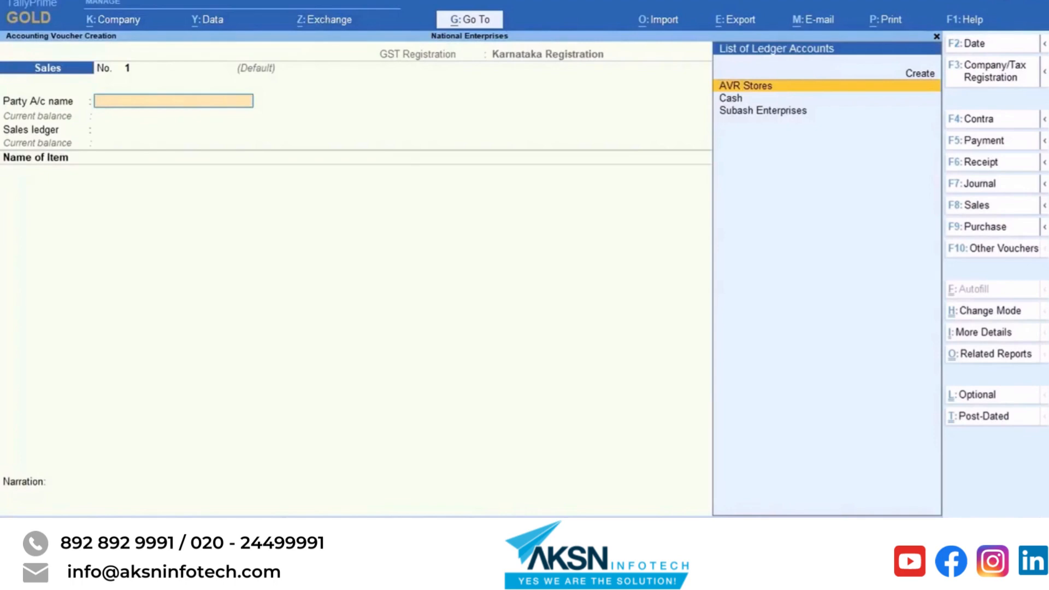
- Choose Subash Enterprises as the party account and accept its dispatch and party details as they are
key(Down)
key(Down)
key(Return)
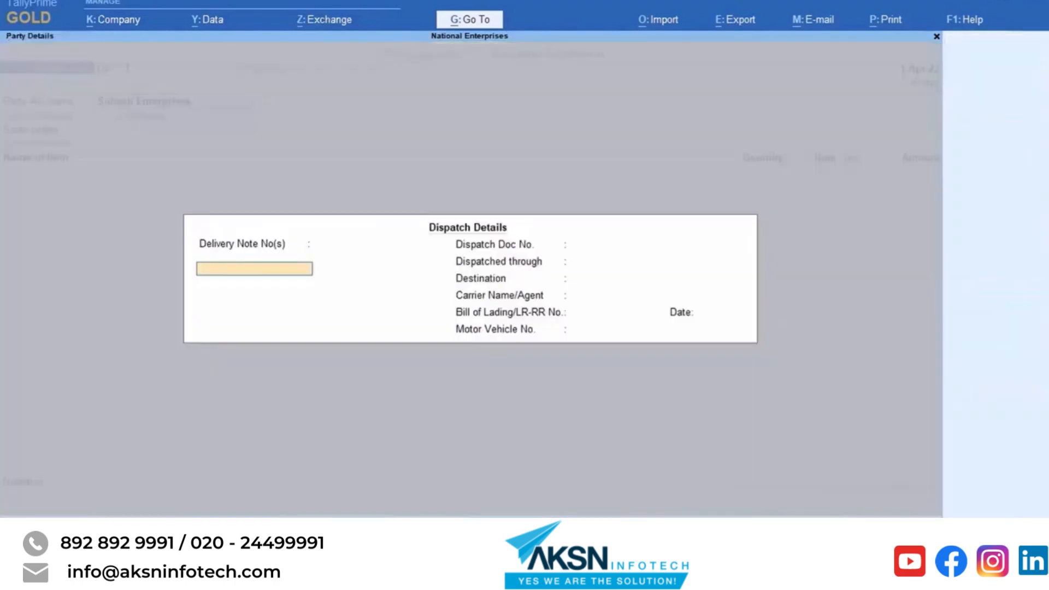
key(ctrl)
key(ctrl+a)
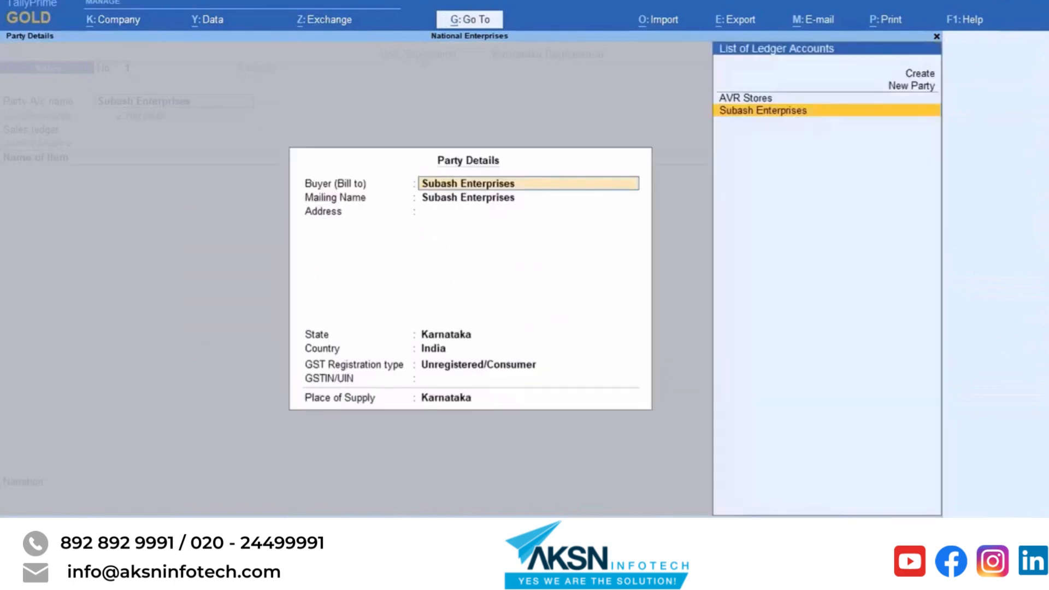
key(ctrl+a)
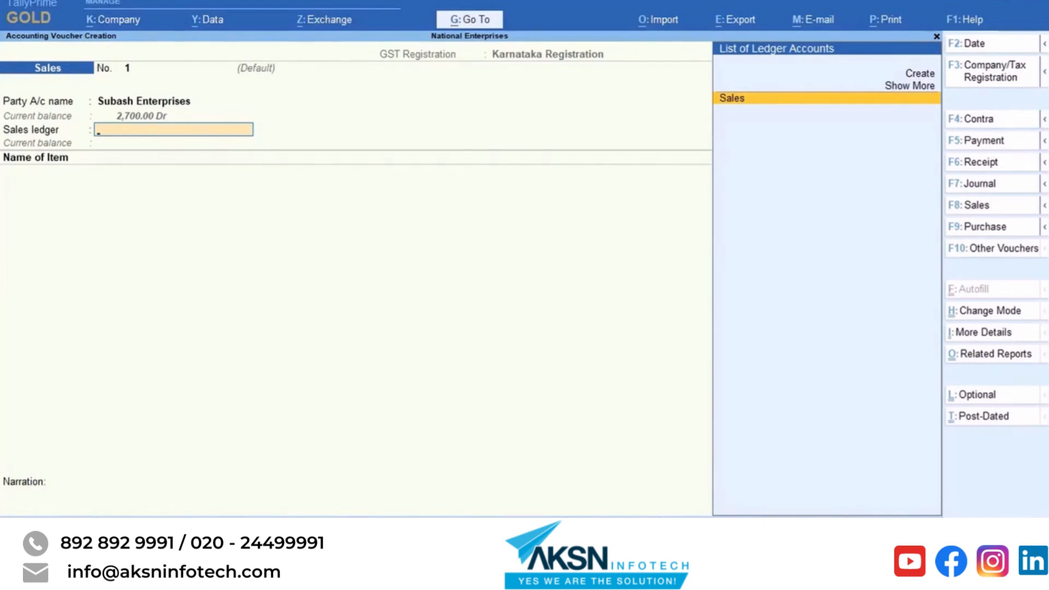
- Select the Sales ledger and enter 10 no of Almonds 1Kg at a rate of 900
key(Return)
key(Return)
text(10 no)
key(Return)
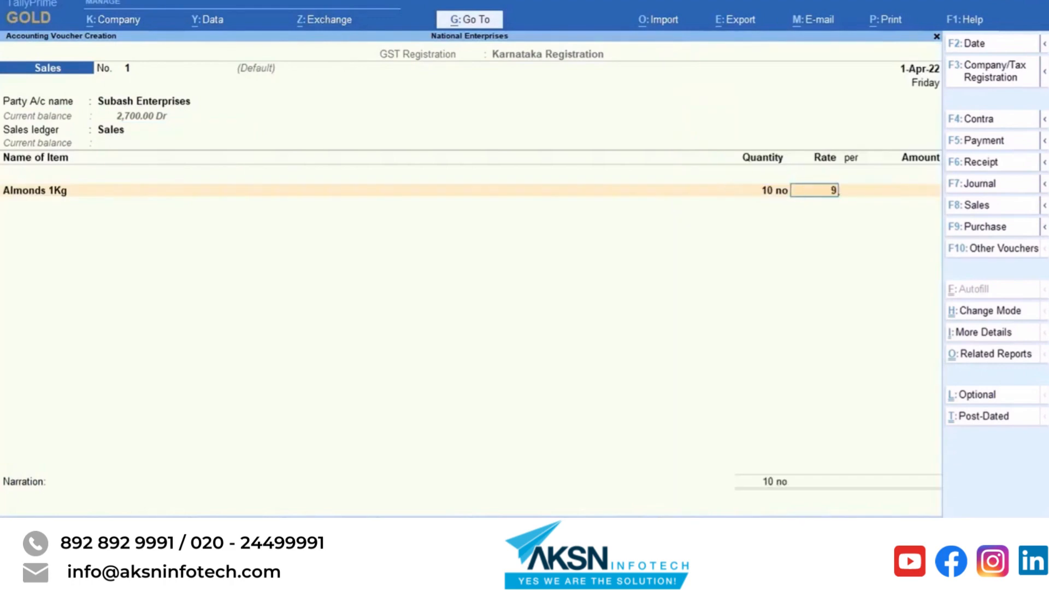
text(900)
key(Return)
key(Return)
key(Return)
key(ctrl+a)
- Add the CGST and SGST ledgers to the voucher and save it
key(Return)
text(CGST)
key(Return)
key(Return)
text(SGST)
key(Return)
key(Return)
key(Return)
key(Return)
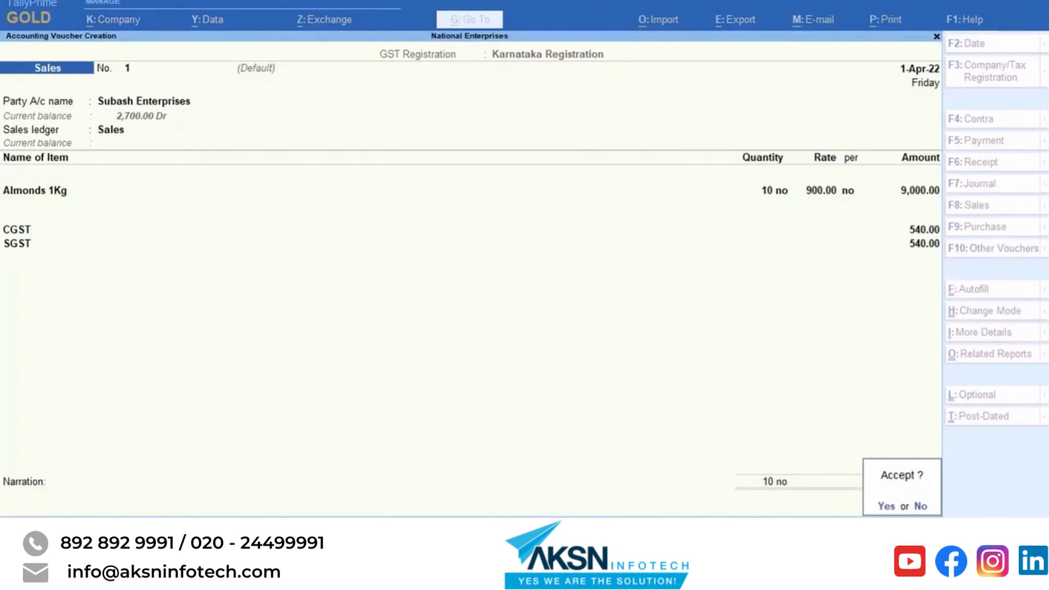
key(Return)
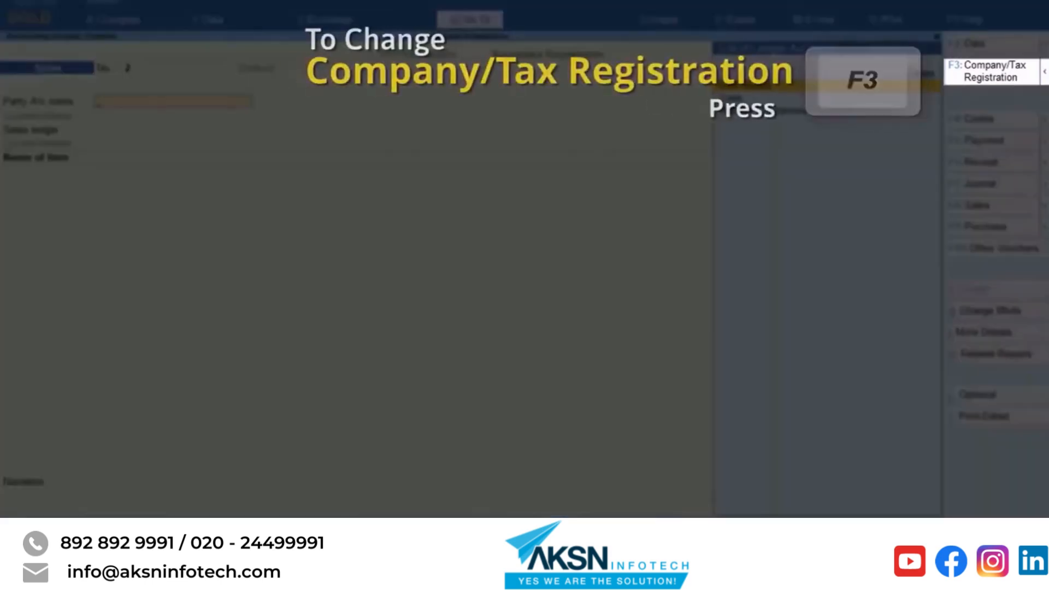
- Switch the company's active tax registration to Tamil Nadu Registration for the next Sales voucher
key(F3)
key(Down)
key(Down)
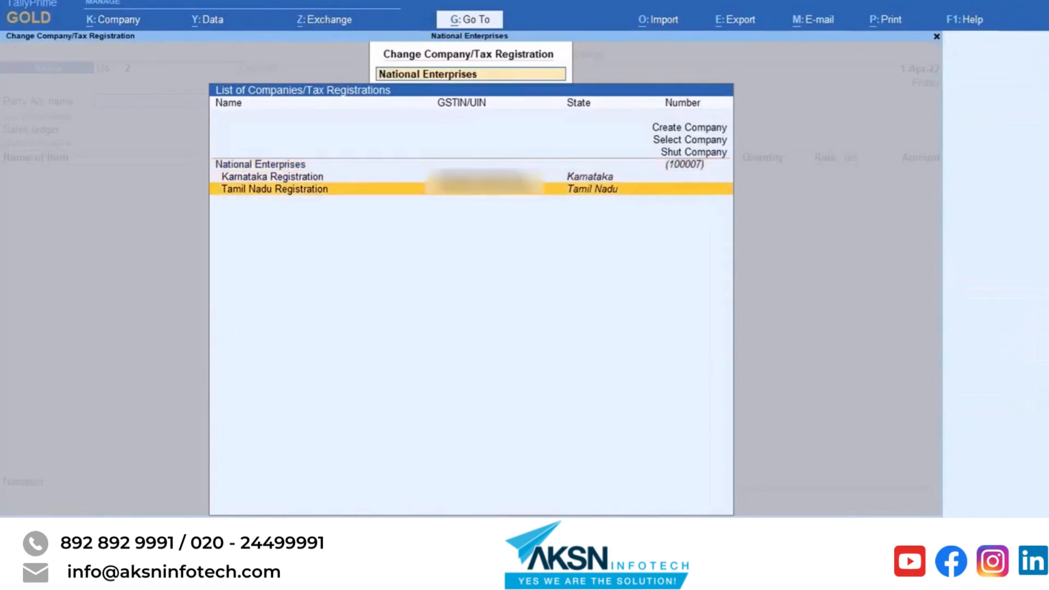
key(Return)
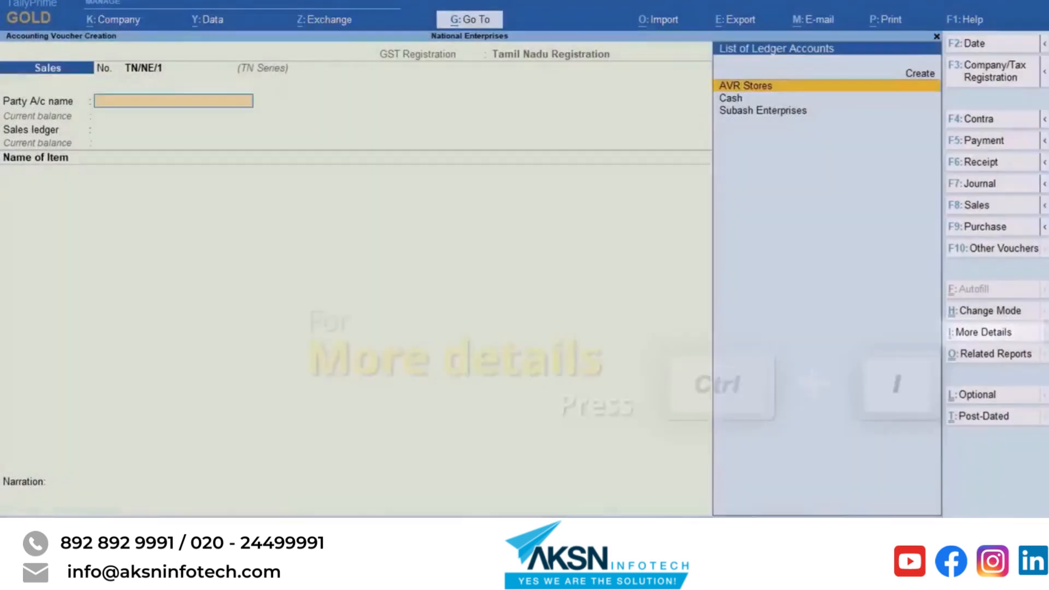
- Open the voucher's GST registration details and accept Tamil Nadu Registration, TN Series and voucher number TN/NE/1
key(ctrl+i)
key(Down)
key(Down)
key(Down)
key(Down)
key(Down)
key(Down)
key(Down)
key(Down)
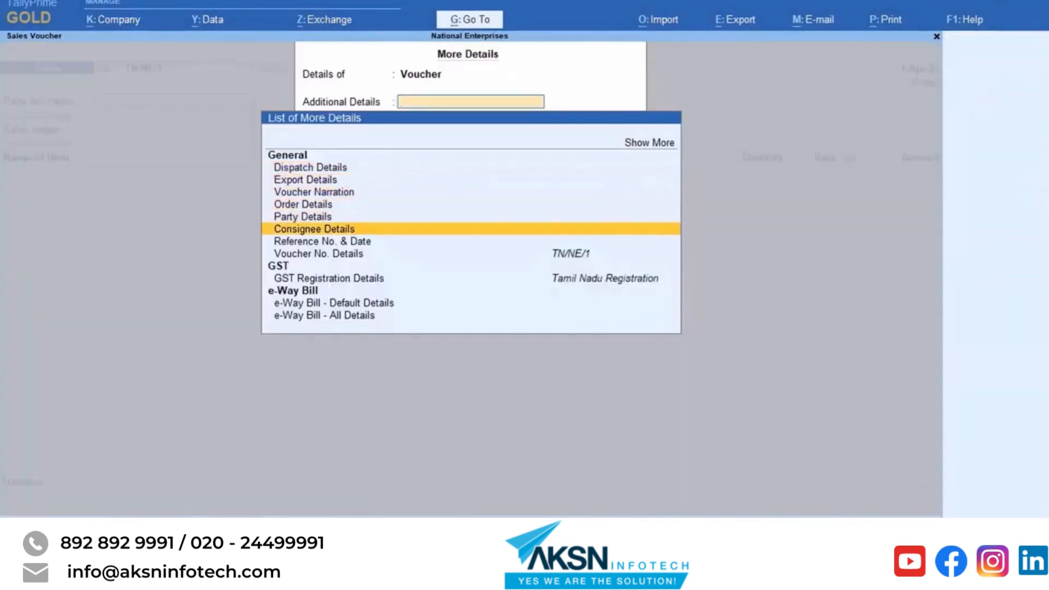
key(Return)
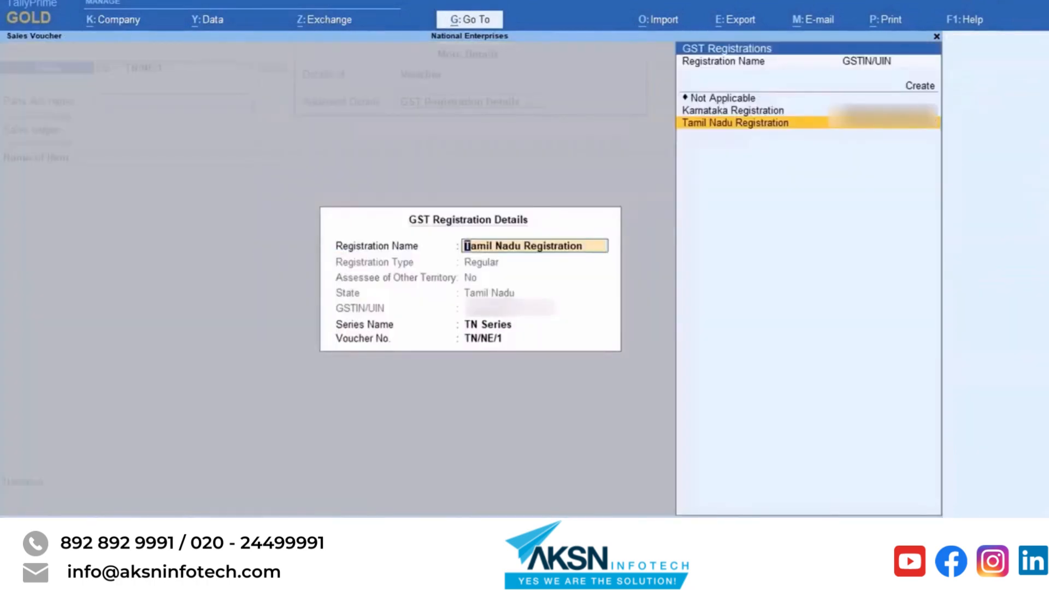
key(Return)
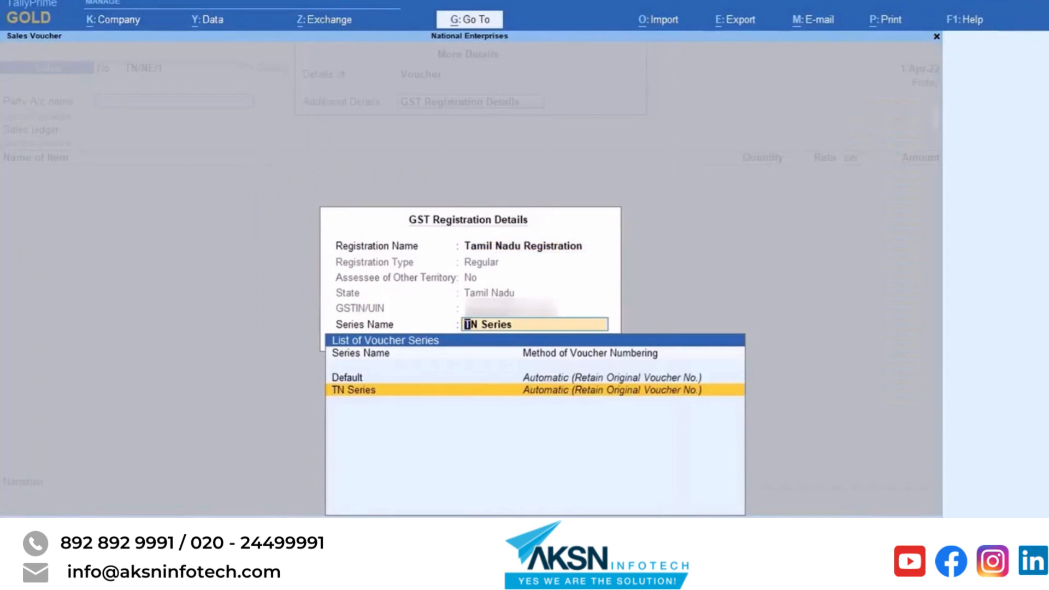
key(Return)
key(Return)
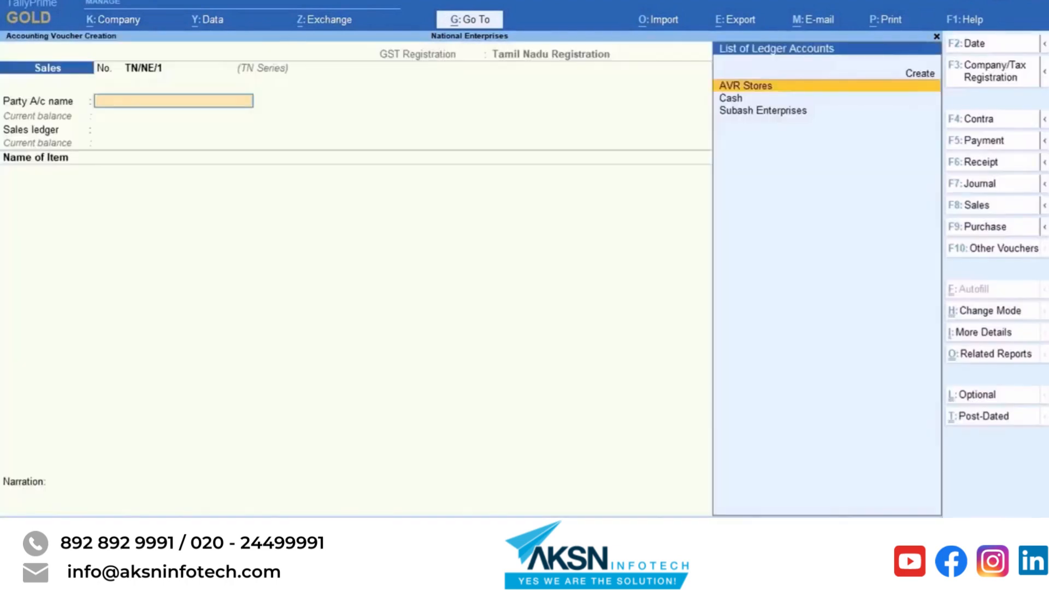
- Choose AVR Stores as the party account, accept its details and select the Sales ledger
key(Return)
key(Return)
key(Return)
key(Return)
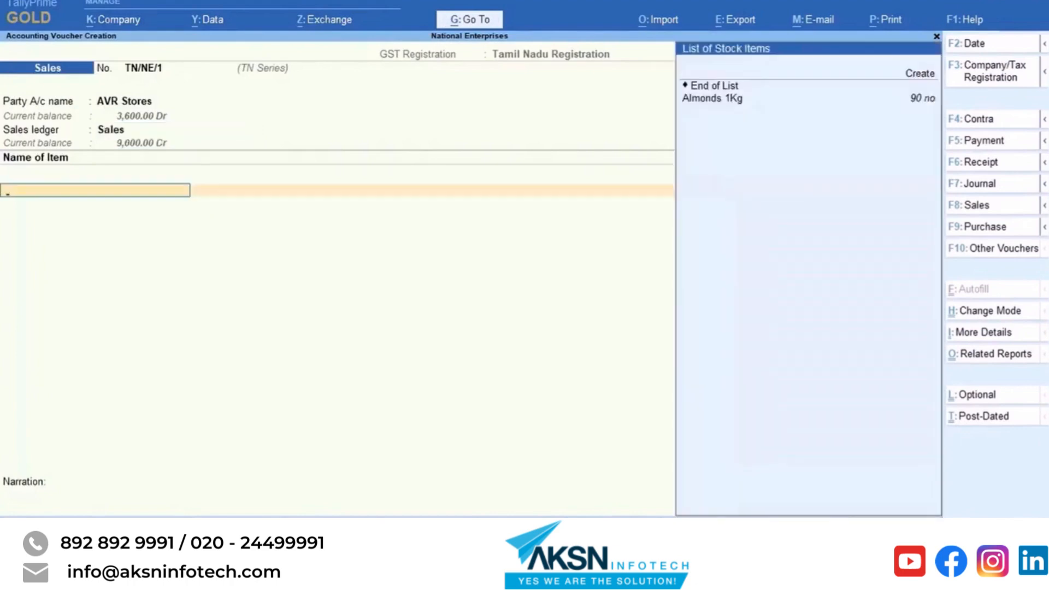
- Enter a quantity of 10 for Almonds 1Kg, complete the remaining entries and save the Tamil Nadu sales voucher
key(Down)
key(Return)
text(10)
key(Return)
key(Return)
key(Return)
key(ctrl+a)
key(Return)
key(Return)
key(Return)
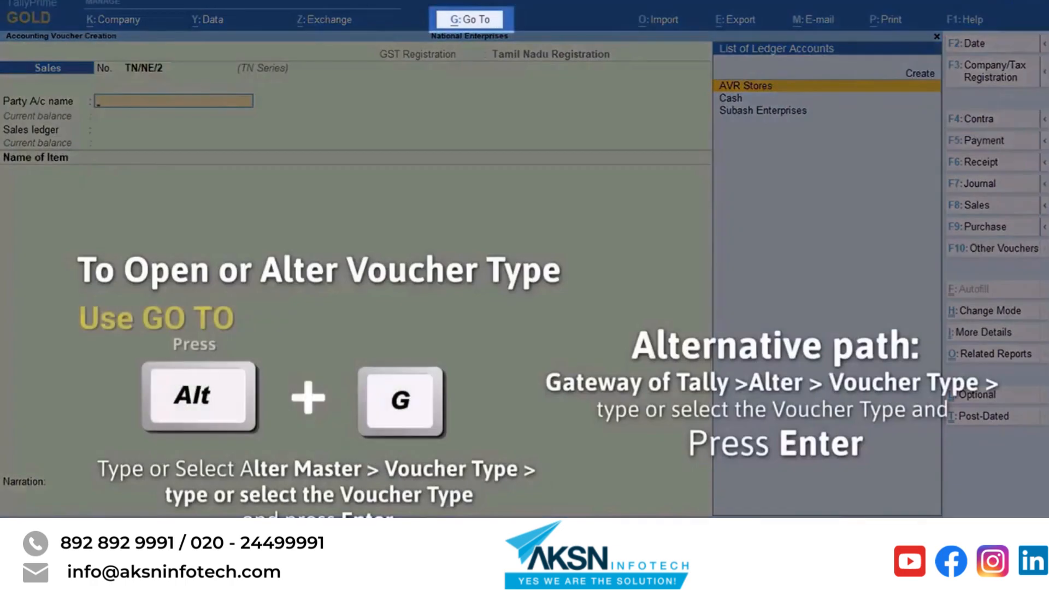
- Go to master alteration and bring up the list of voucher types
key(alt+g)
key(Up)
key(Up)
key(Up)
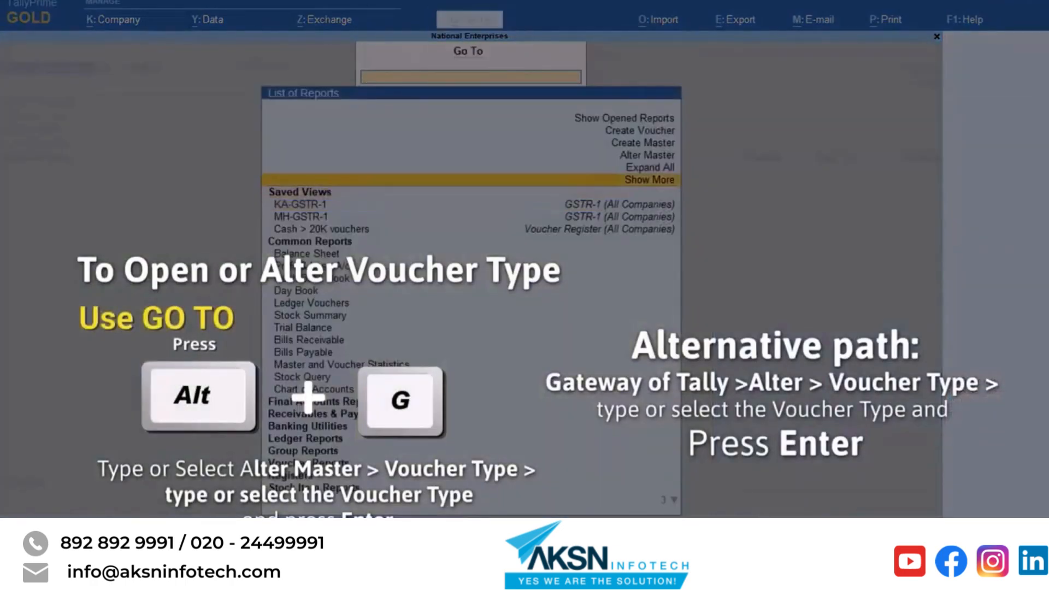
key(Return)
key(Down)
key(Down)
key(Down)
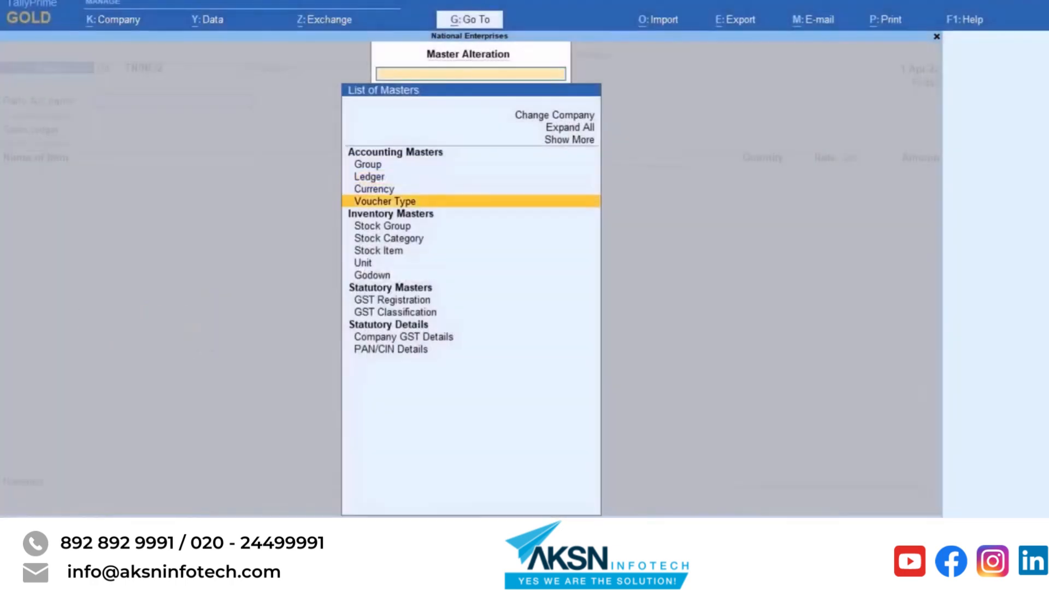
key(Return)
- Open the Journal voucher type for alteration
key(Down)
key(Down)
key(Down)
key(Down)
key(Return)
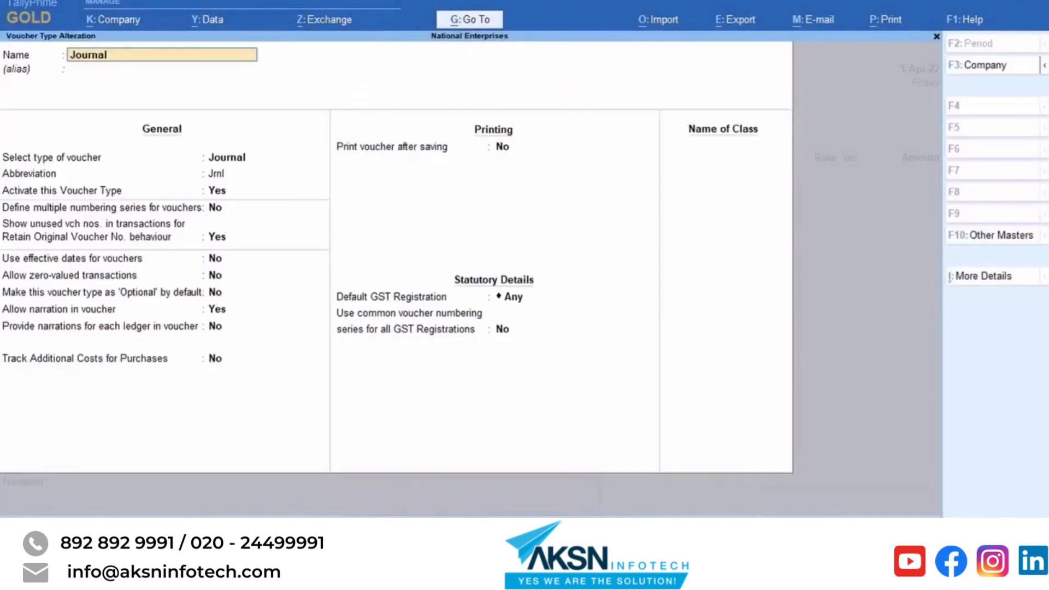